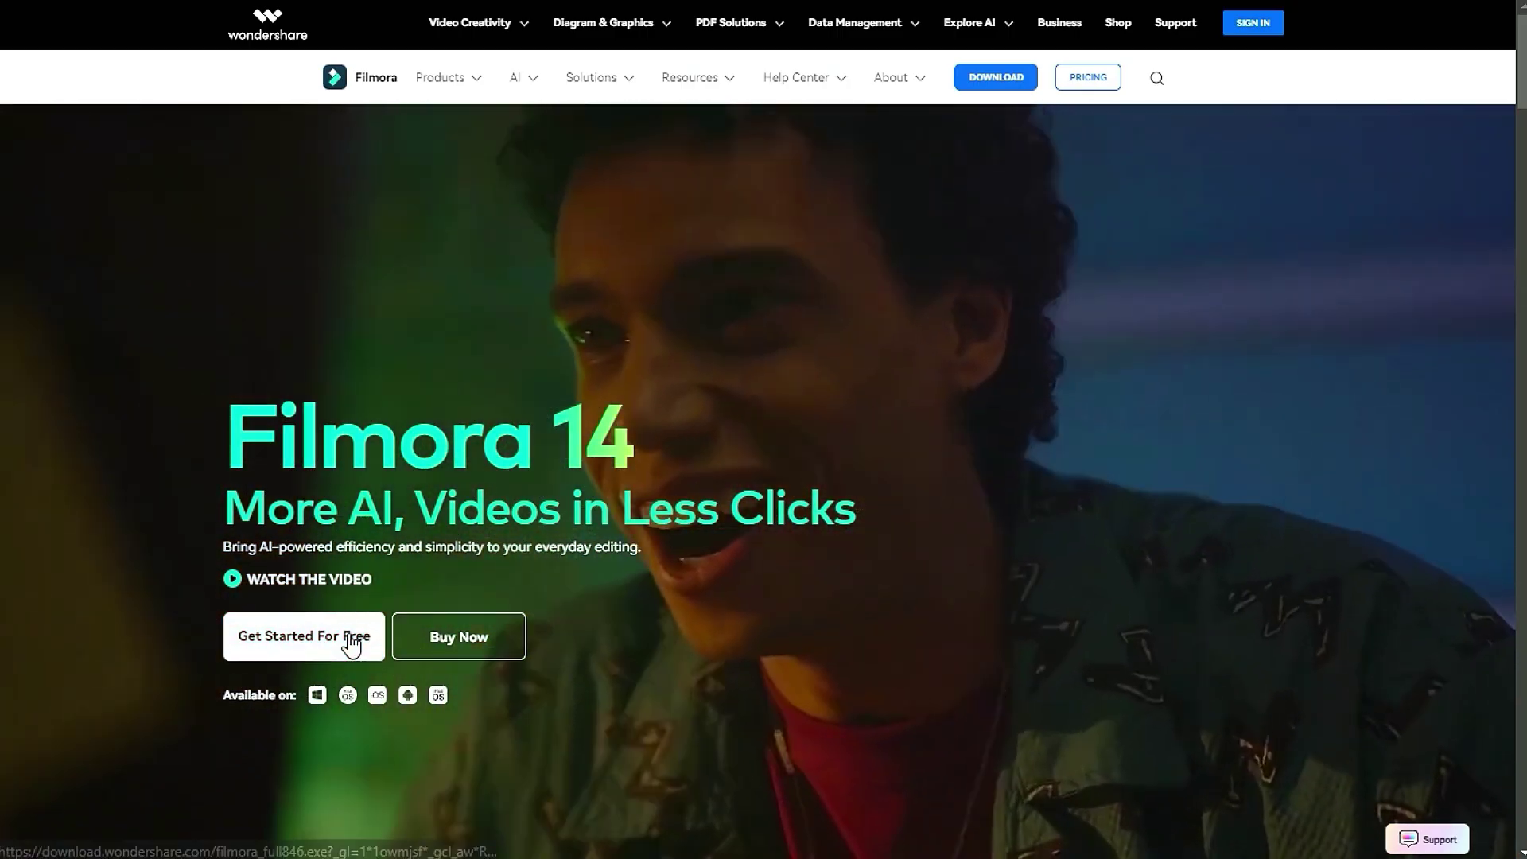
Start the free Filmora download so the filmora_setup_full846 installer can be saved
{"action": "left_click", "coordinate": [352, 644]}
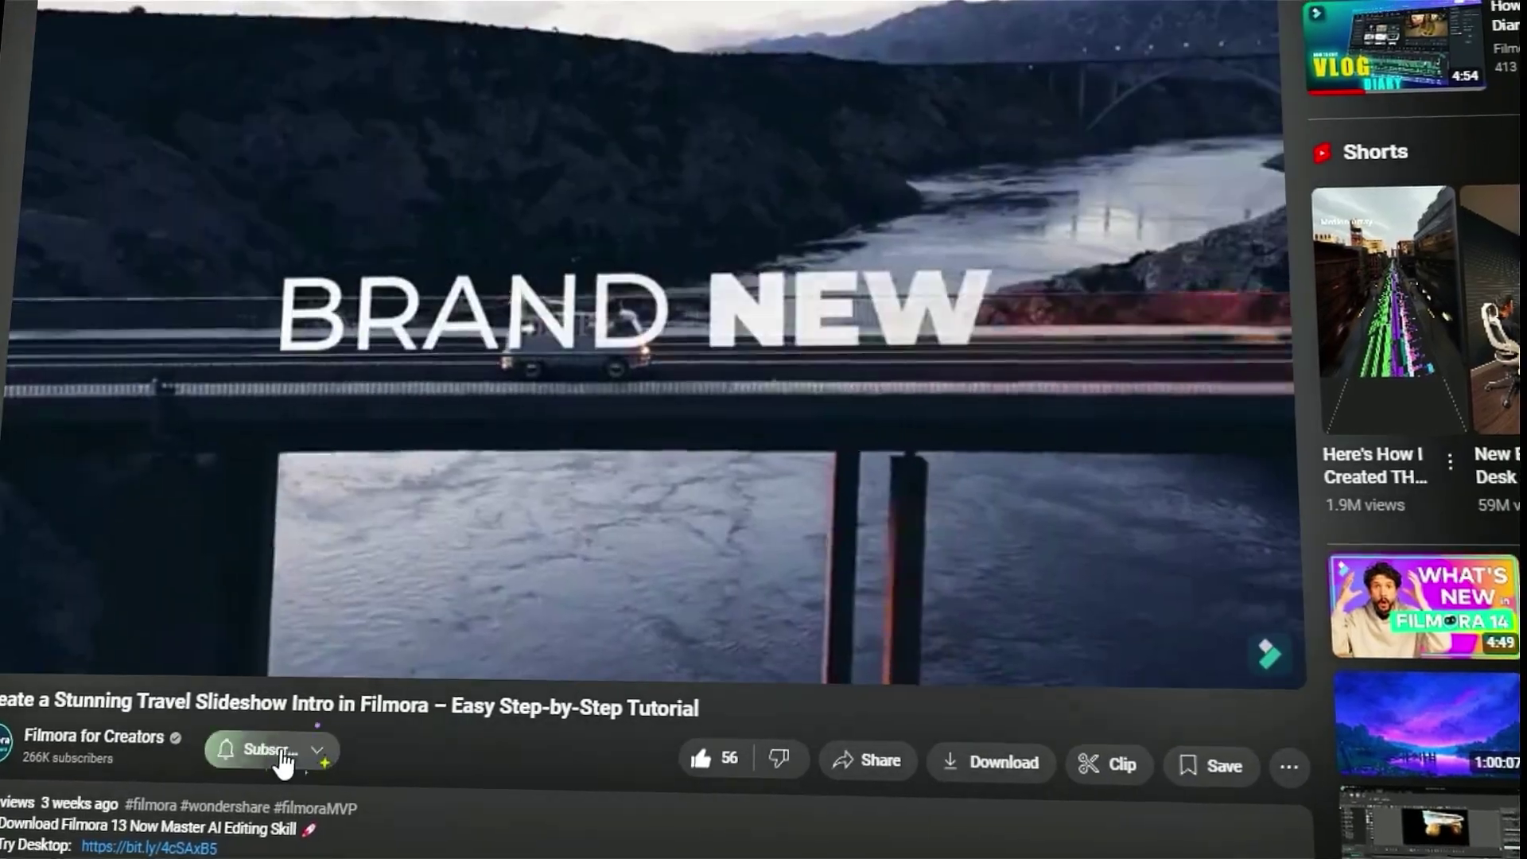
Subscribe to the Filmora for Creators channel and open its notification bell options
{"action": "left_click", "coordinate": [255, 745]}
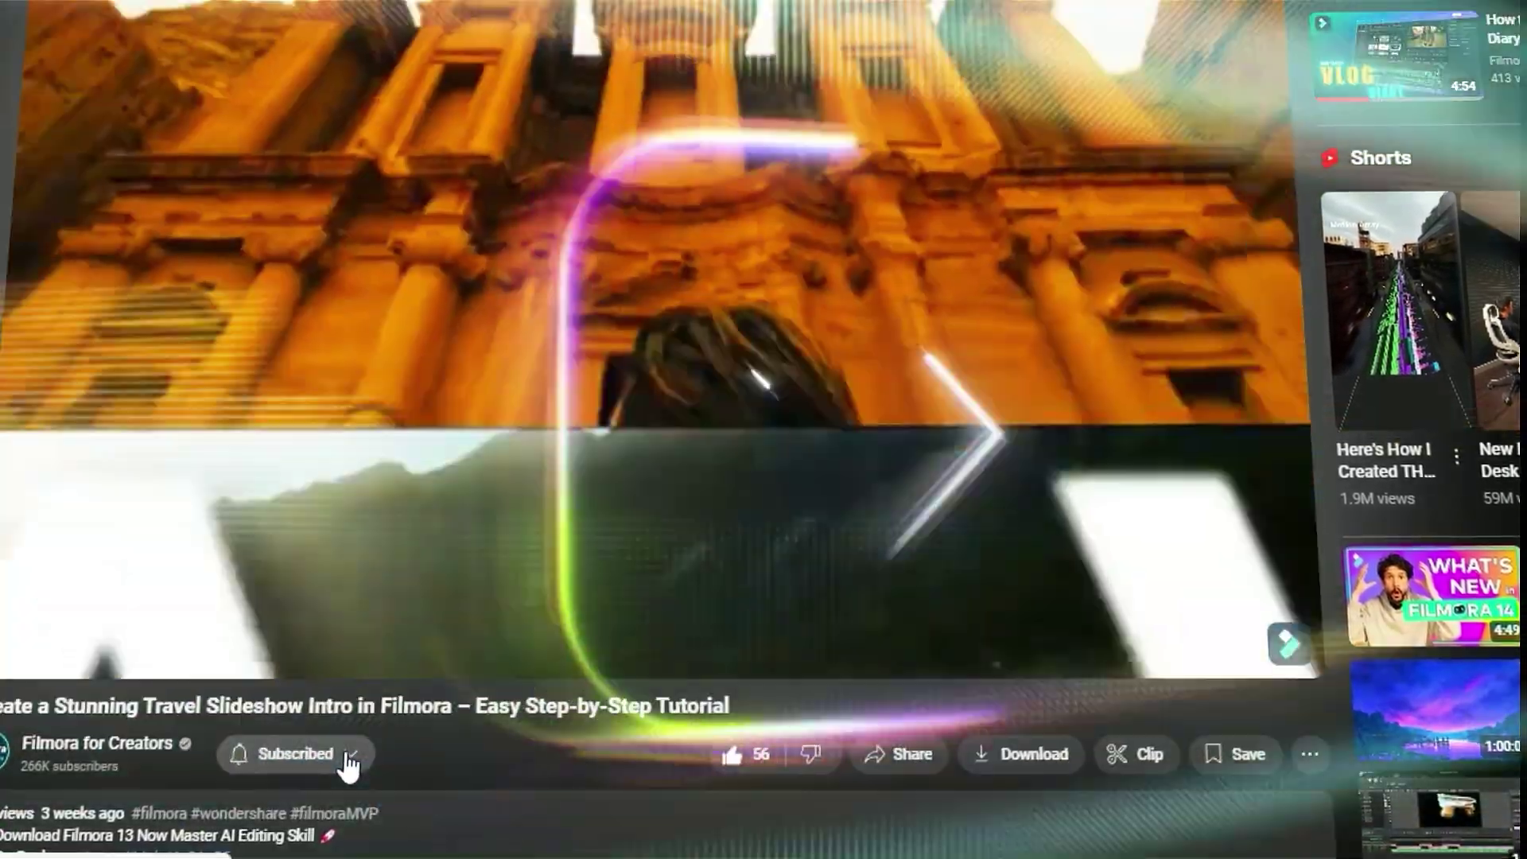
{"action": "left_click", "coordinate": [337, 751]}
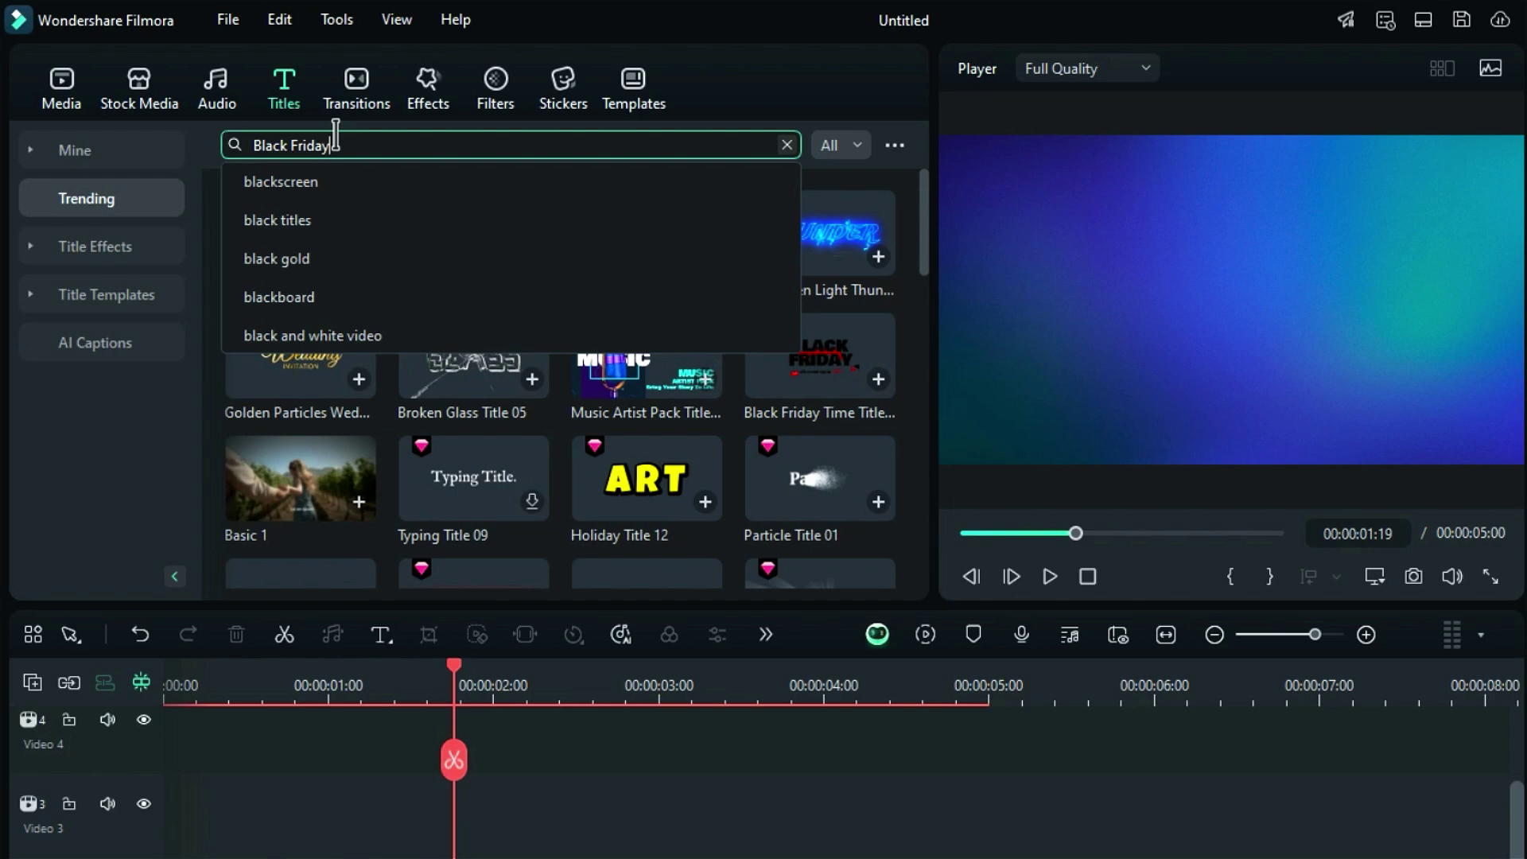
Put the favourite Super Sale Black Friday title on Video 3 and edit its text to GRAND SALE, 60% OFF
{"action": "key", "text": "Return"}
{"action": "left_click_drag", "start_coordinate": [923, 238], "coordinate": [960, 304]}
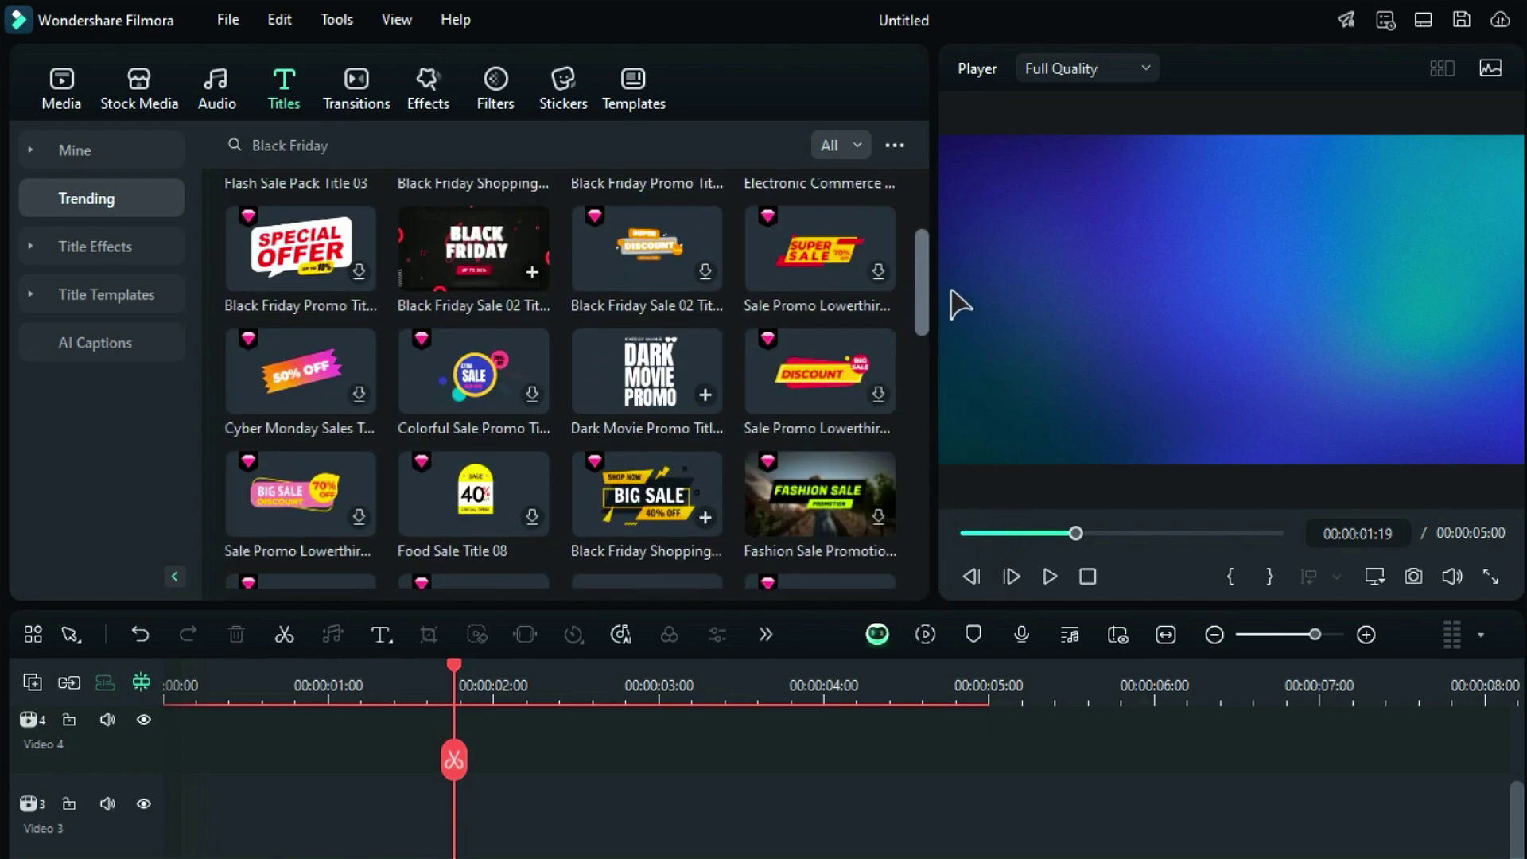
{"action": "scroll", "coordinate": [288, 347], "scroll_direction": "up", "scroll_amount": 2}
{"action": "left_click", "coordinate": [132, 155]}
{"action": "left_click_drag", "start_coordinate": [647, 270], "coordinate": [166, 812]}
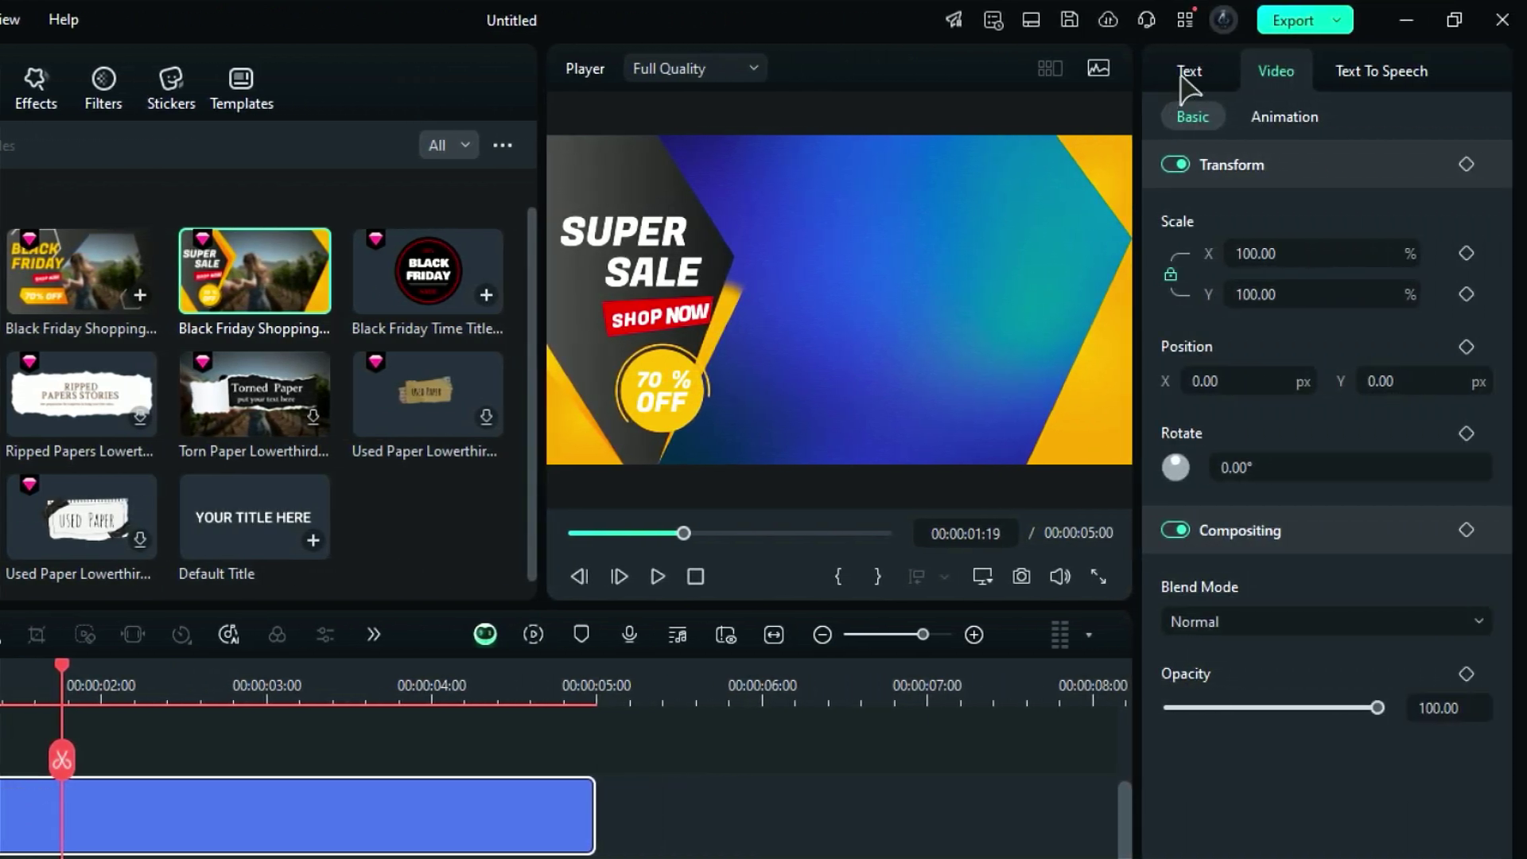
{"action": "left_click", "coordinate": [1188, 76]}
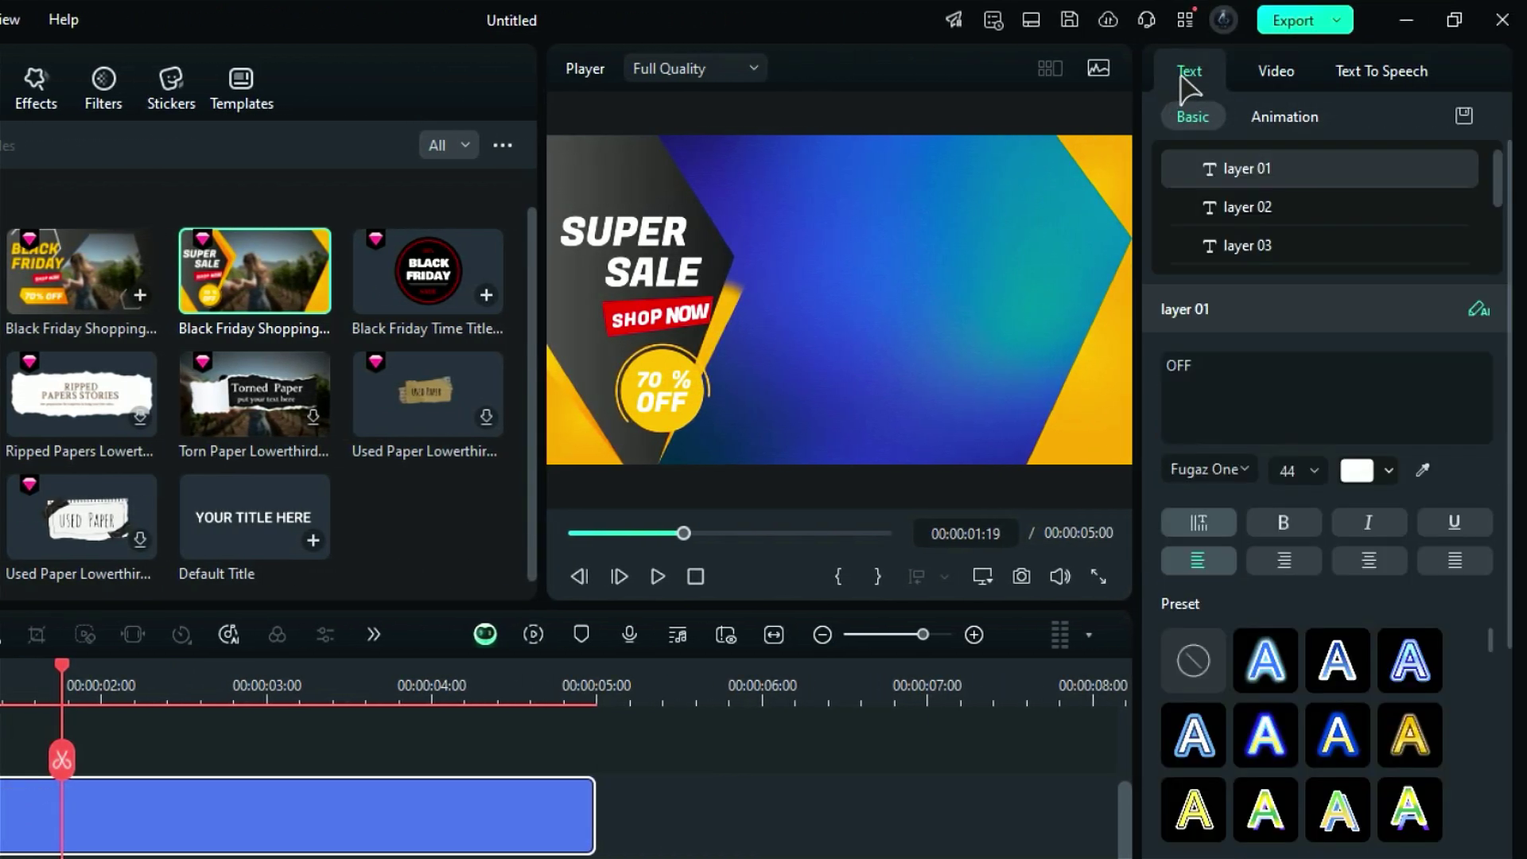
{"action": "left_click", "coordinate": [1245, 470]}
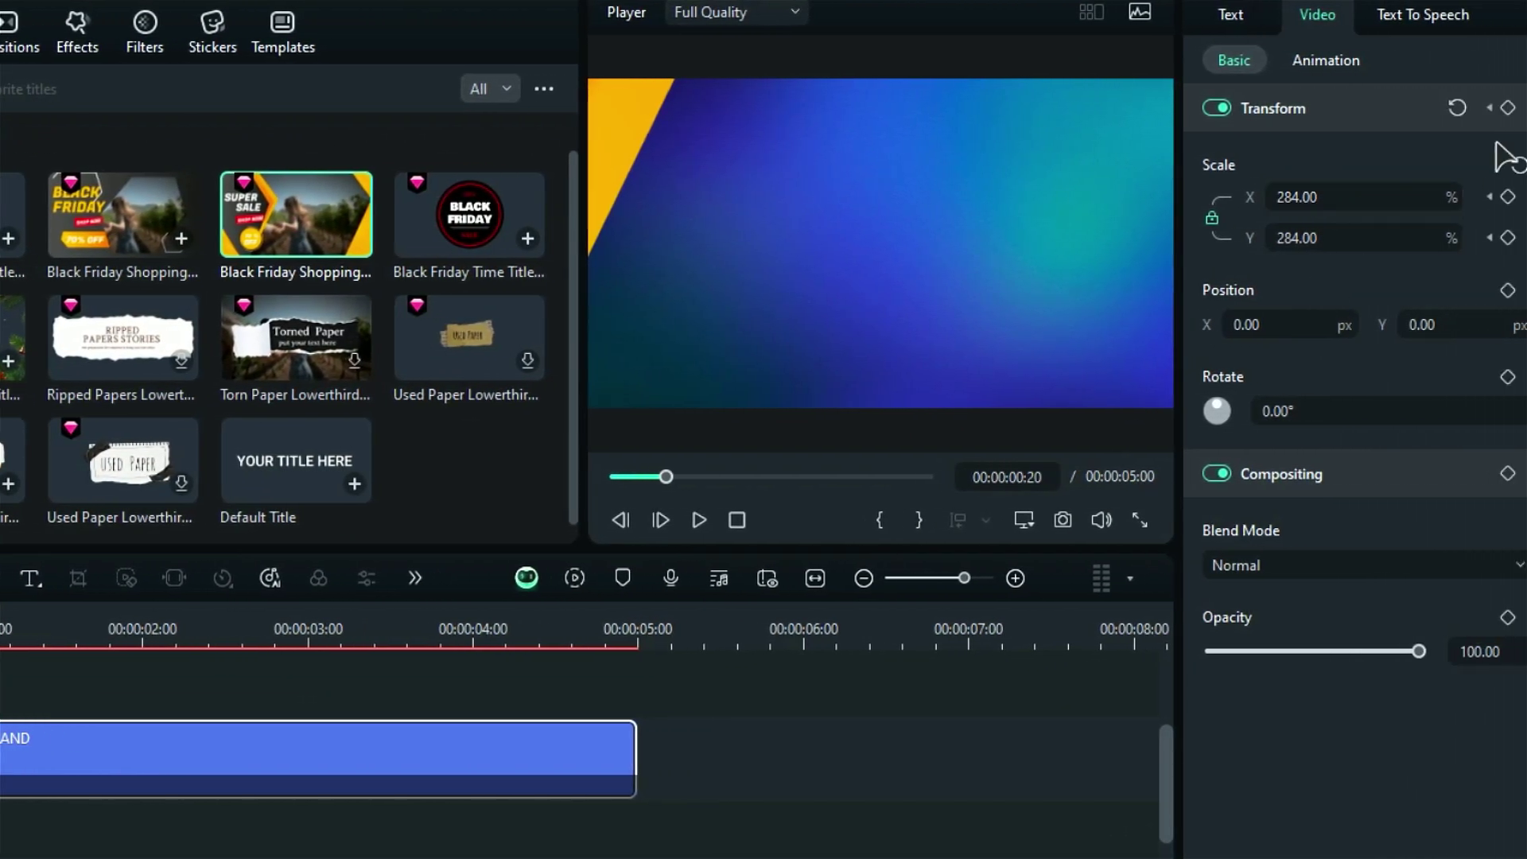
Keyframe the title's scale back to 100%, add the presenter clip below it, and AI-enhance it
{"action": "left_click", "coordinate": [1522, 196]}
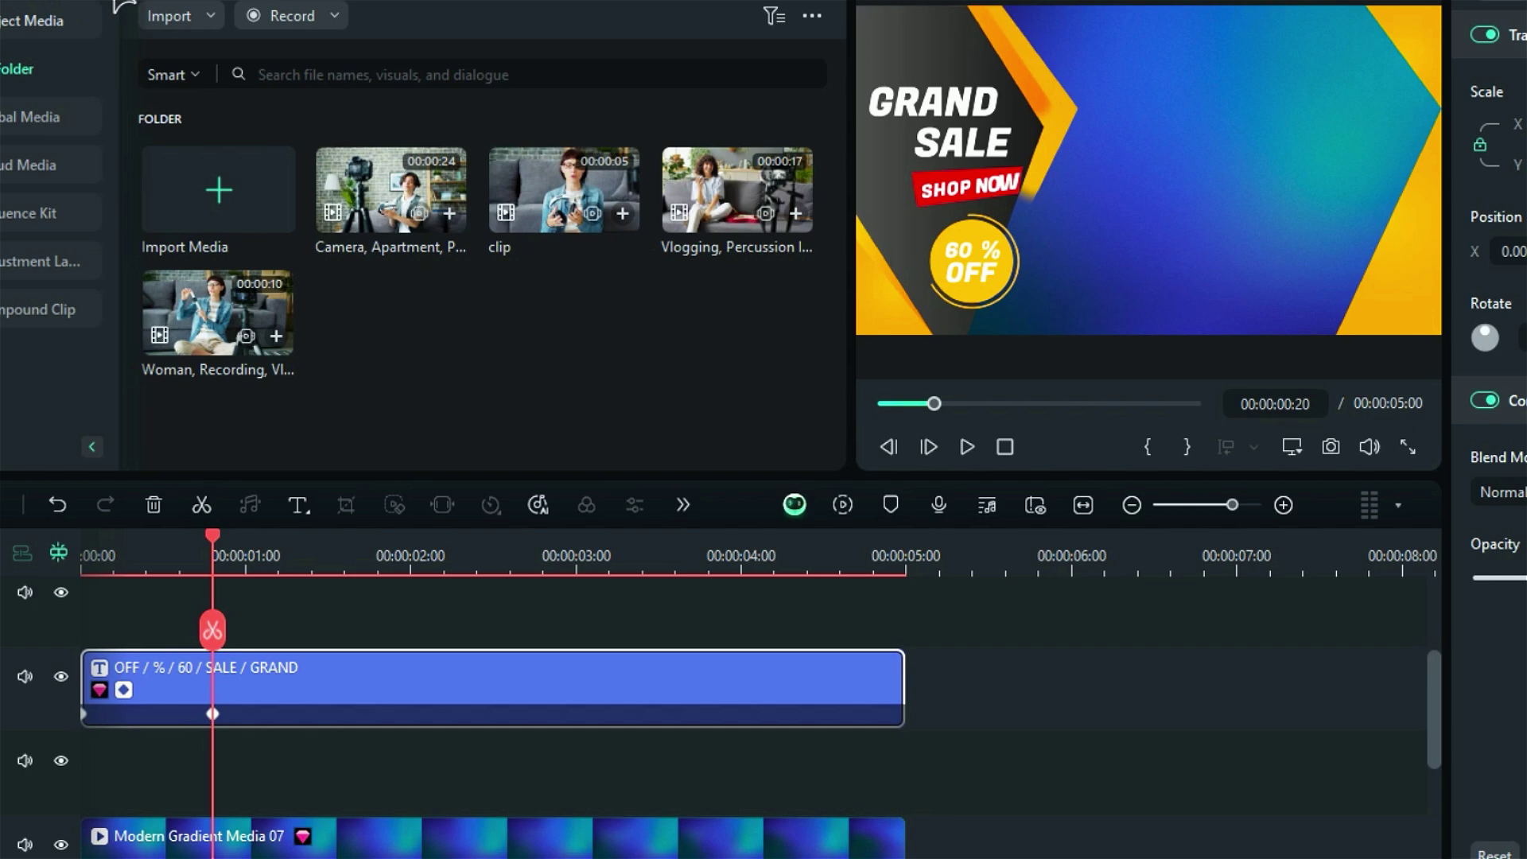
{"action": "left_click_drag", "start_coordinate": [551, 191], "coordinate": [107, 756]}
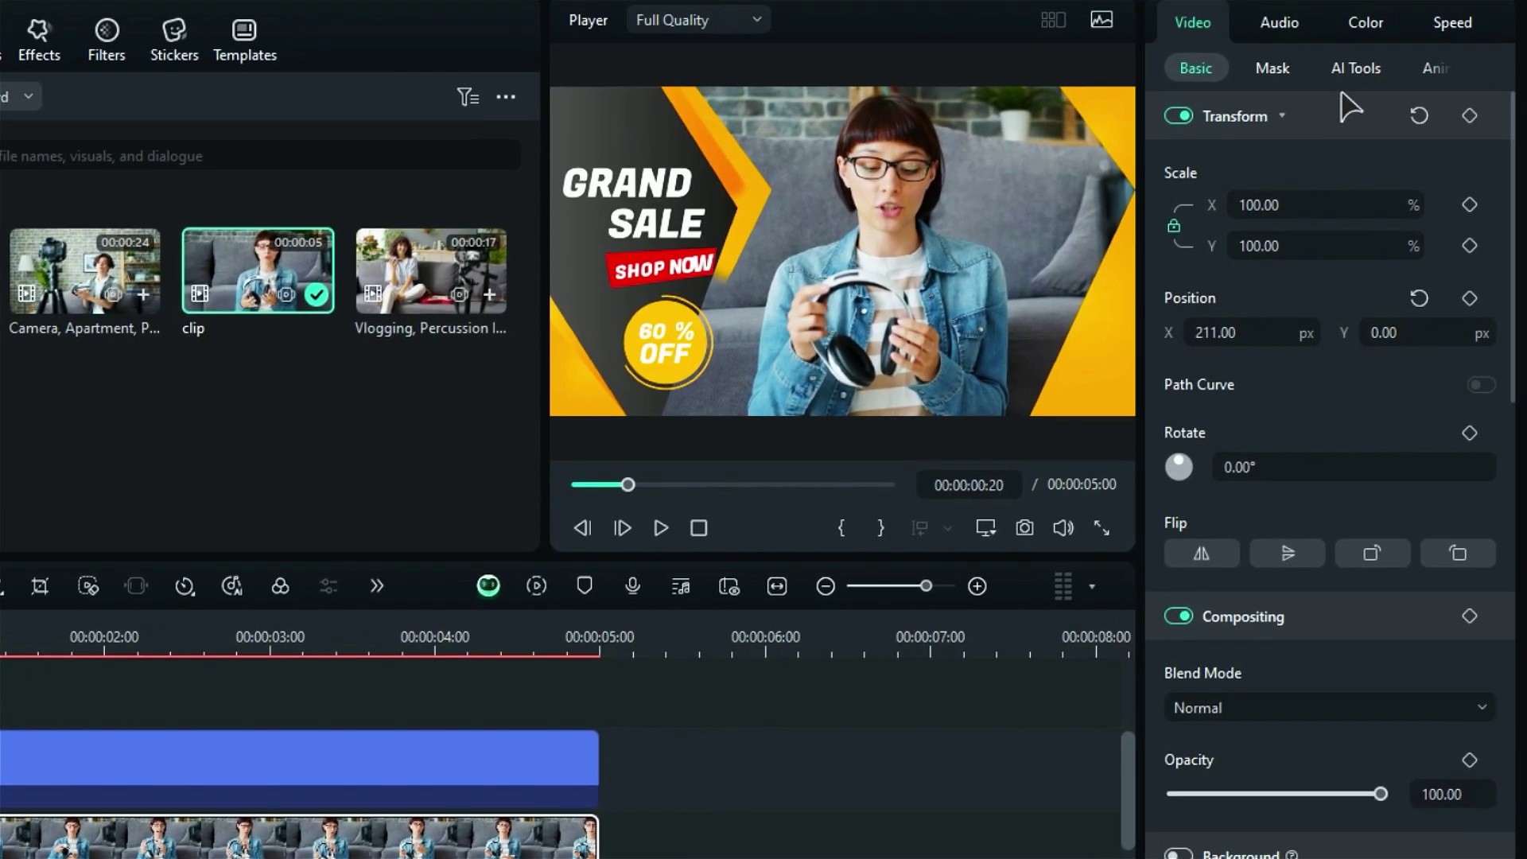
{"action": "left_click", "coordinate": [1358, 70]}
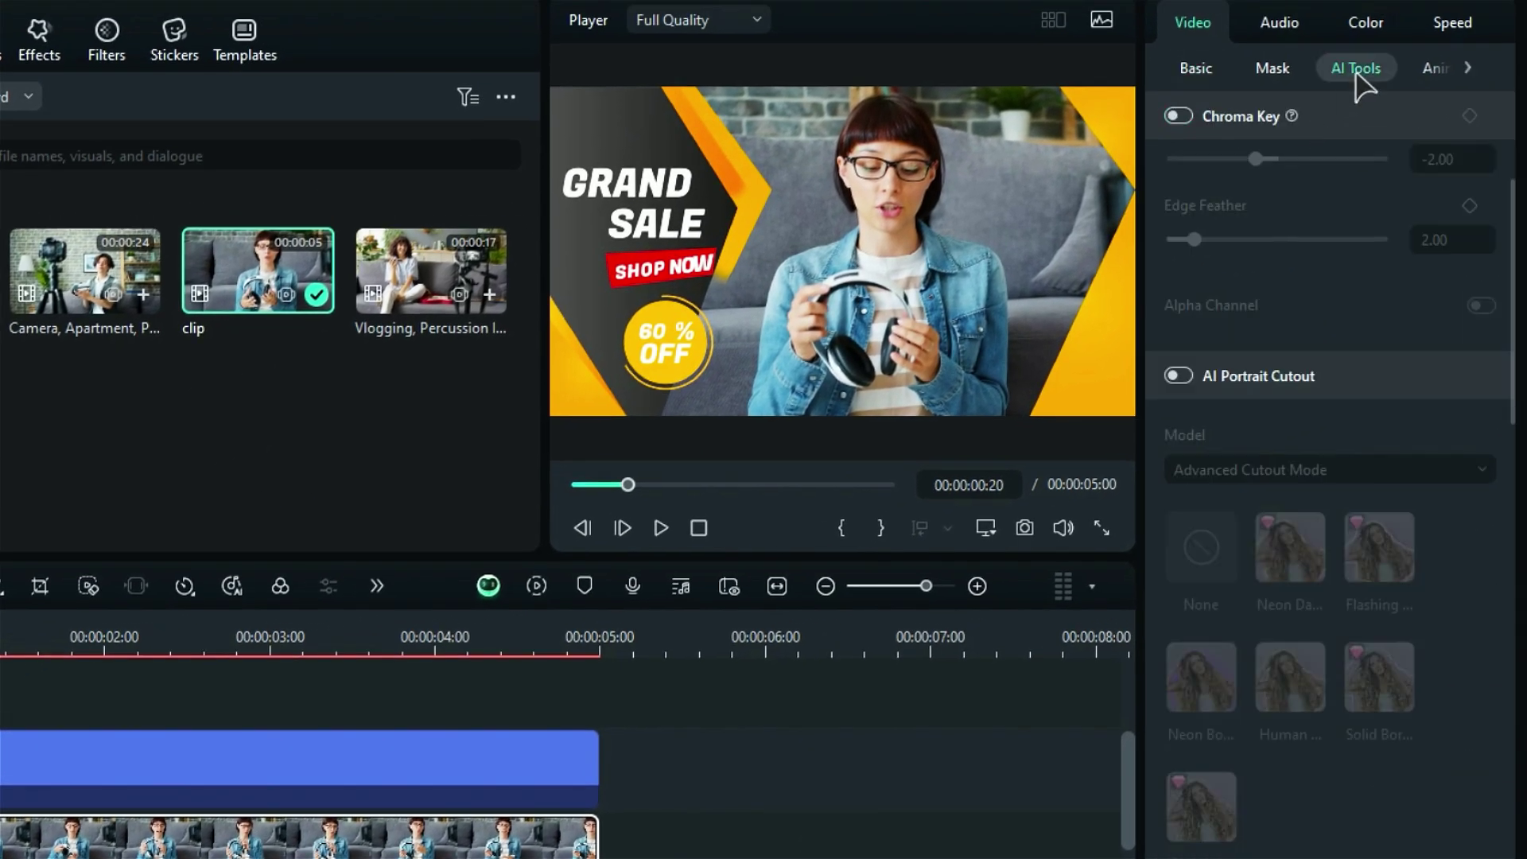
{"action": "left_click", "coordinate": [1179, 376]}
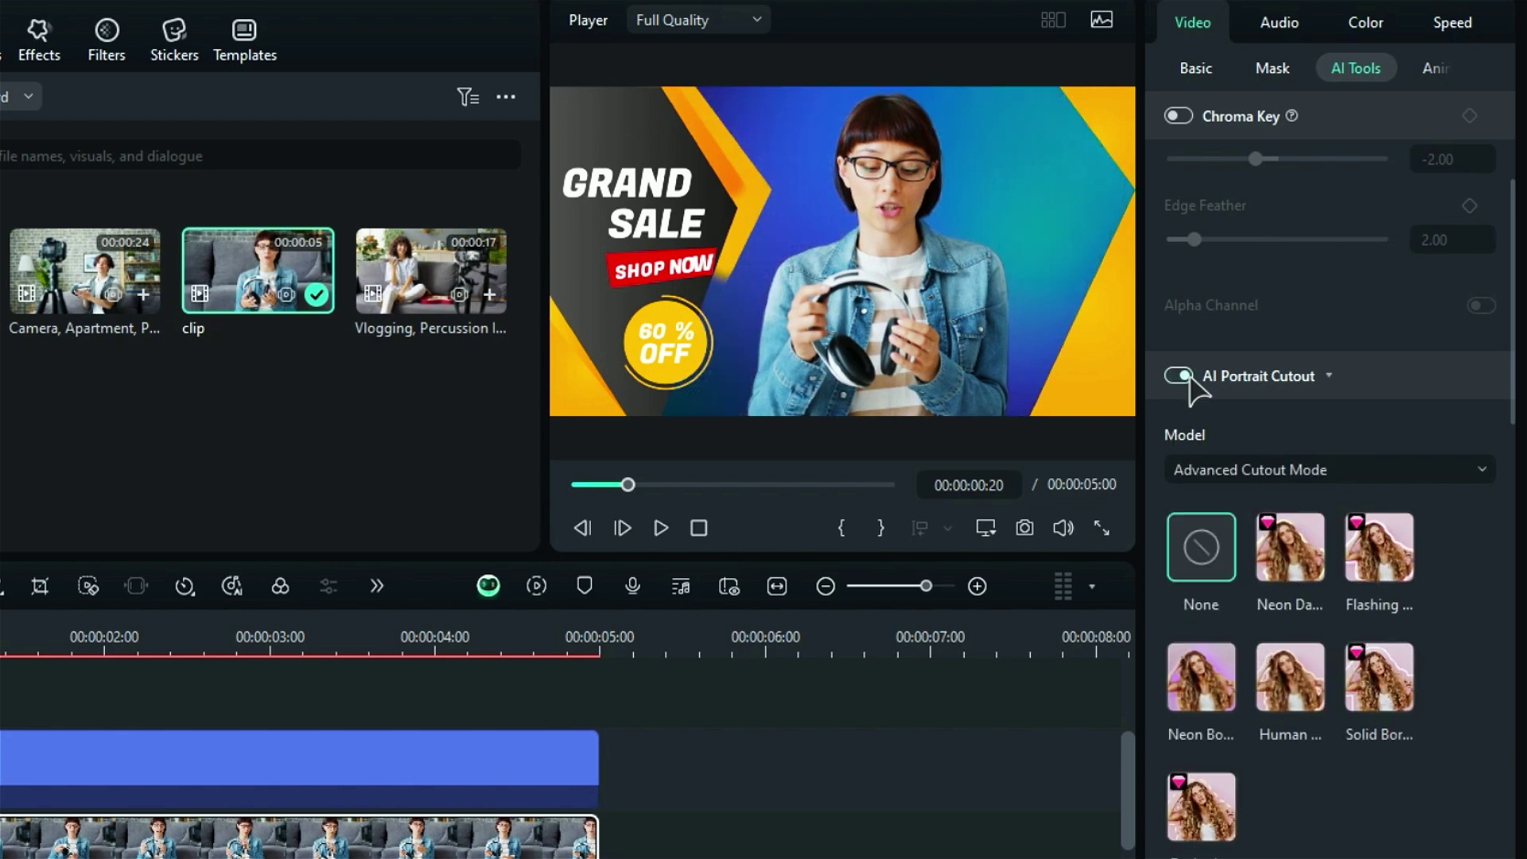
{"action": "left_click", "coordinate": [1188, 380]}
{"action": "scroll", "coordinate": [1261, 624], "scroll_direction": "down", "scroll_amount": 10}
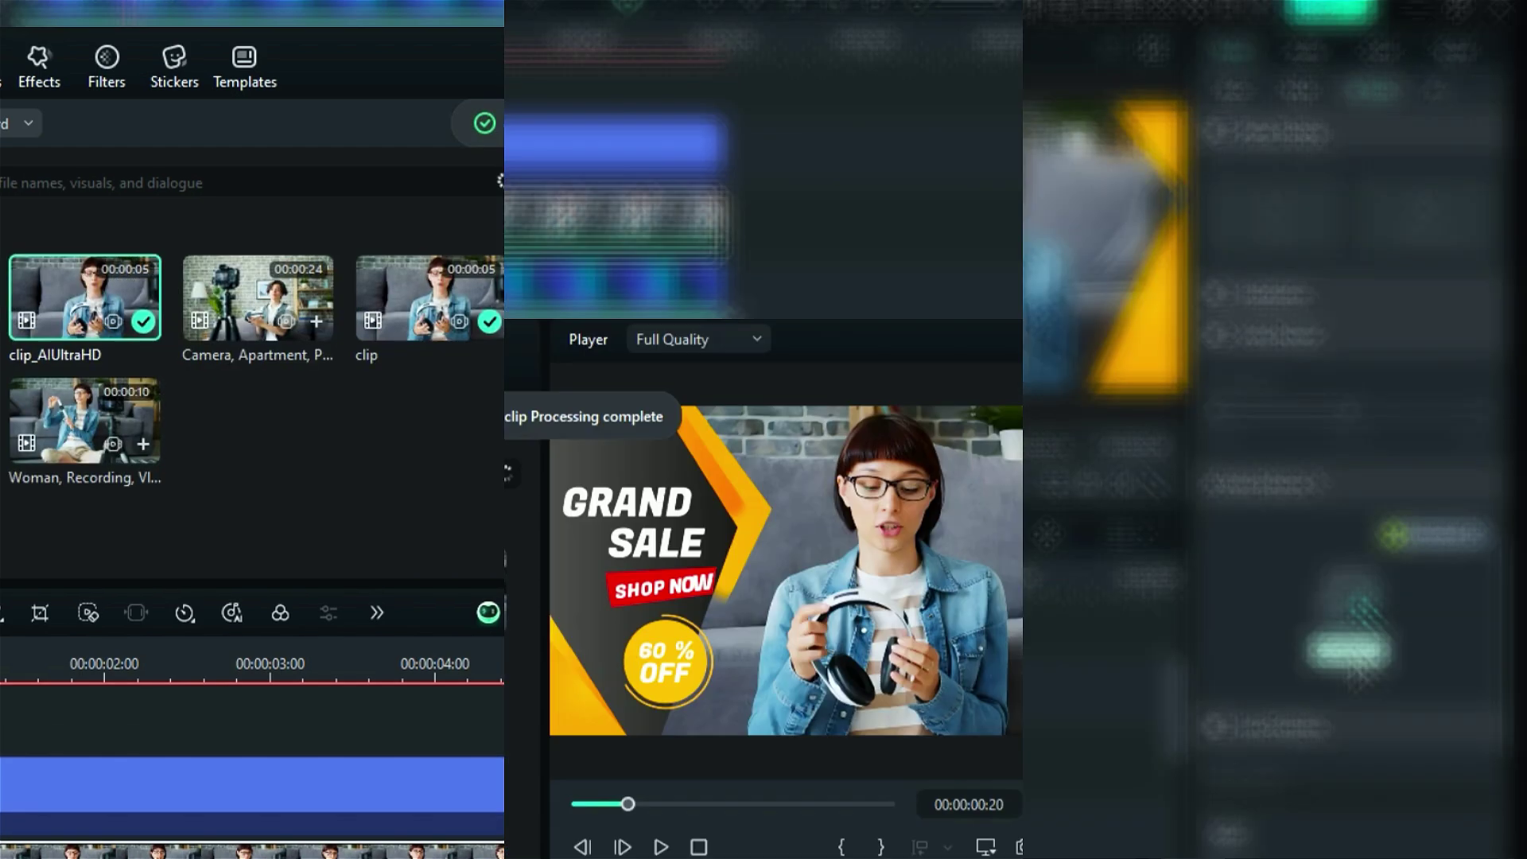
{"action": "left_click", "coordinate": [1195, 68]}
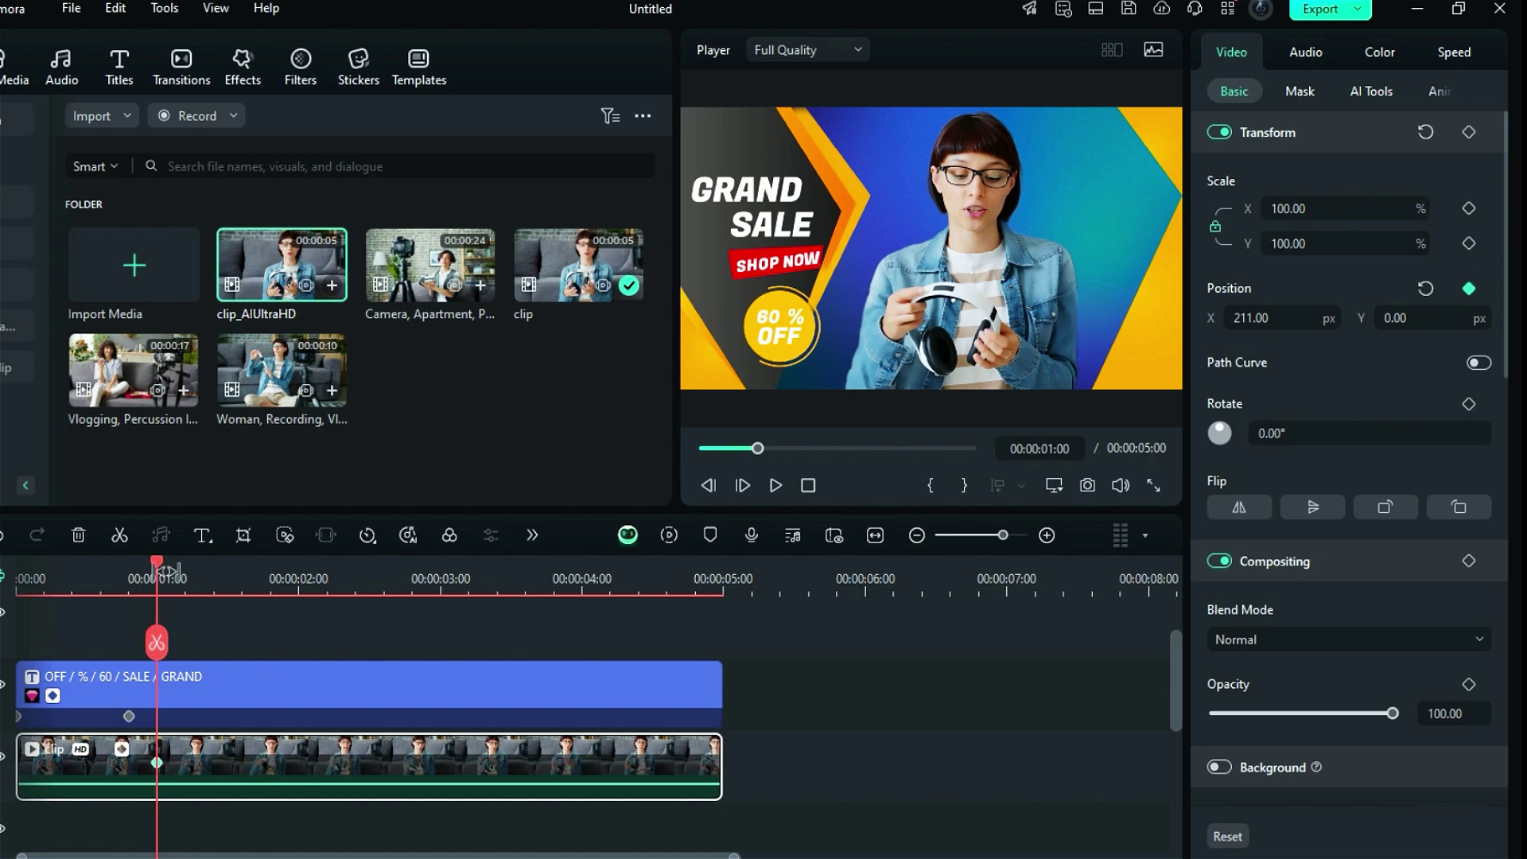
At frame 10, set a Position X keyframe of 924 on the presenter clip
{"action": "left_click_drag", "start_coordinate": [119, 609], "coordinate": [73, 646]}
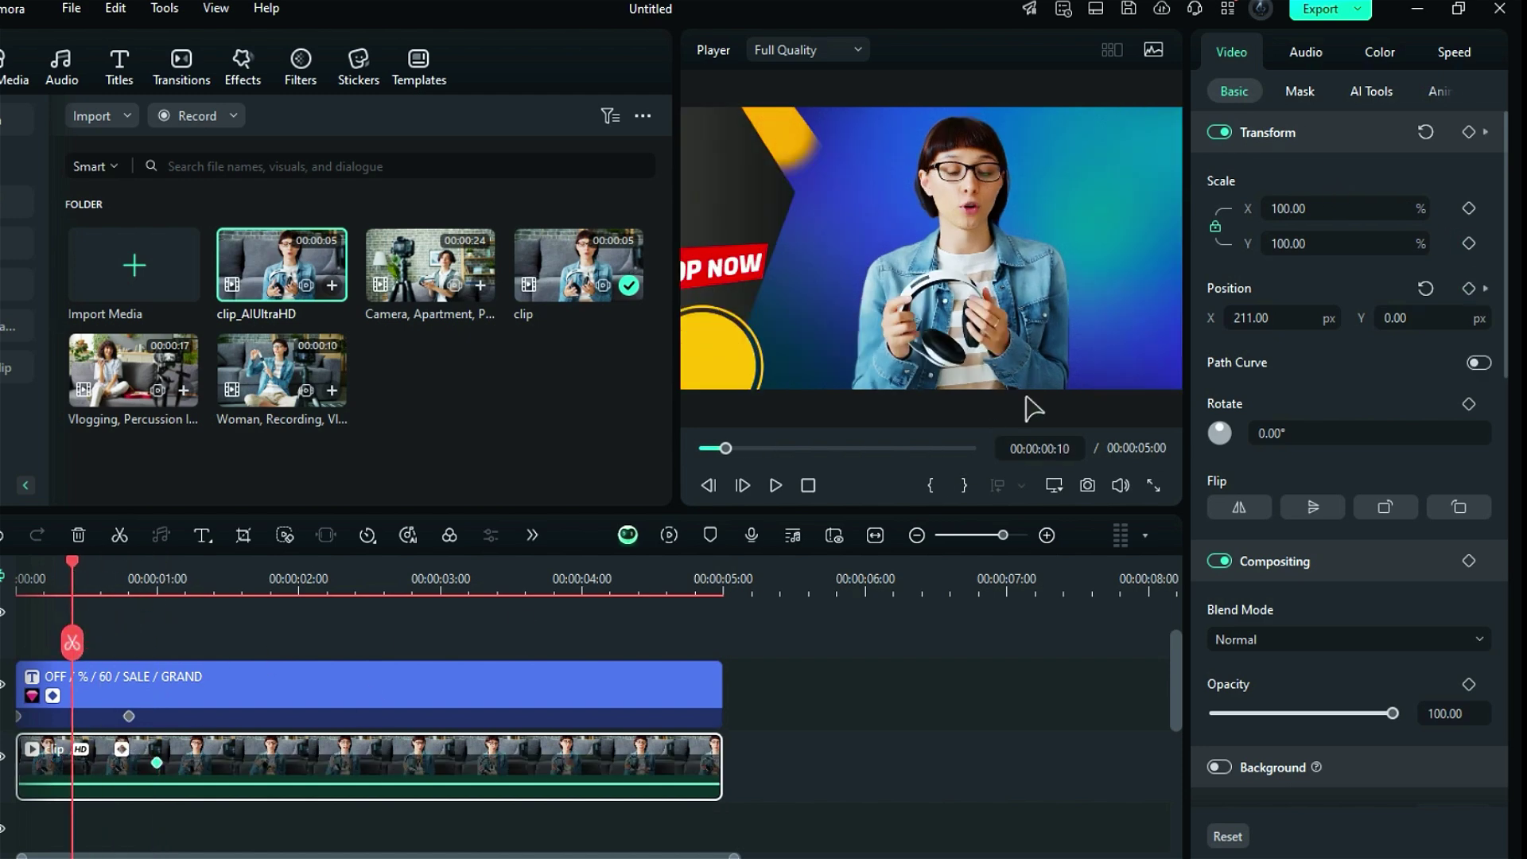
{"action": "type", "text": "924"}
{"action": "key", "text": "Return"}
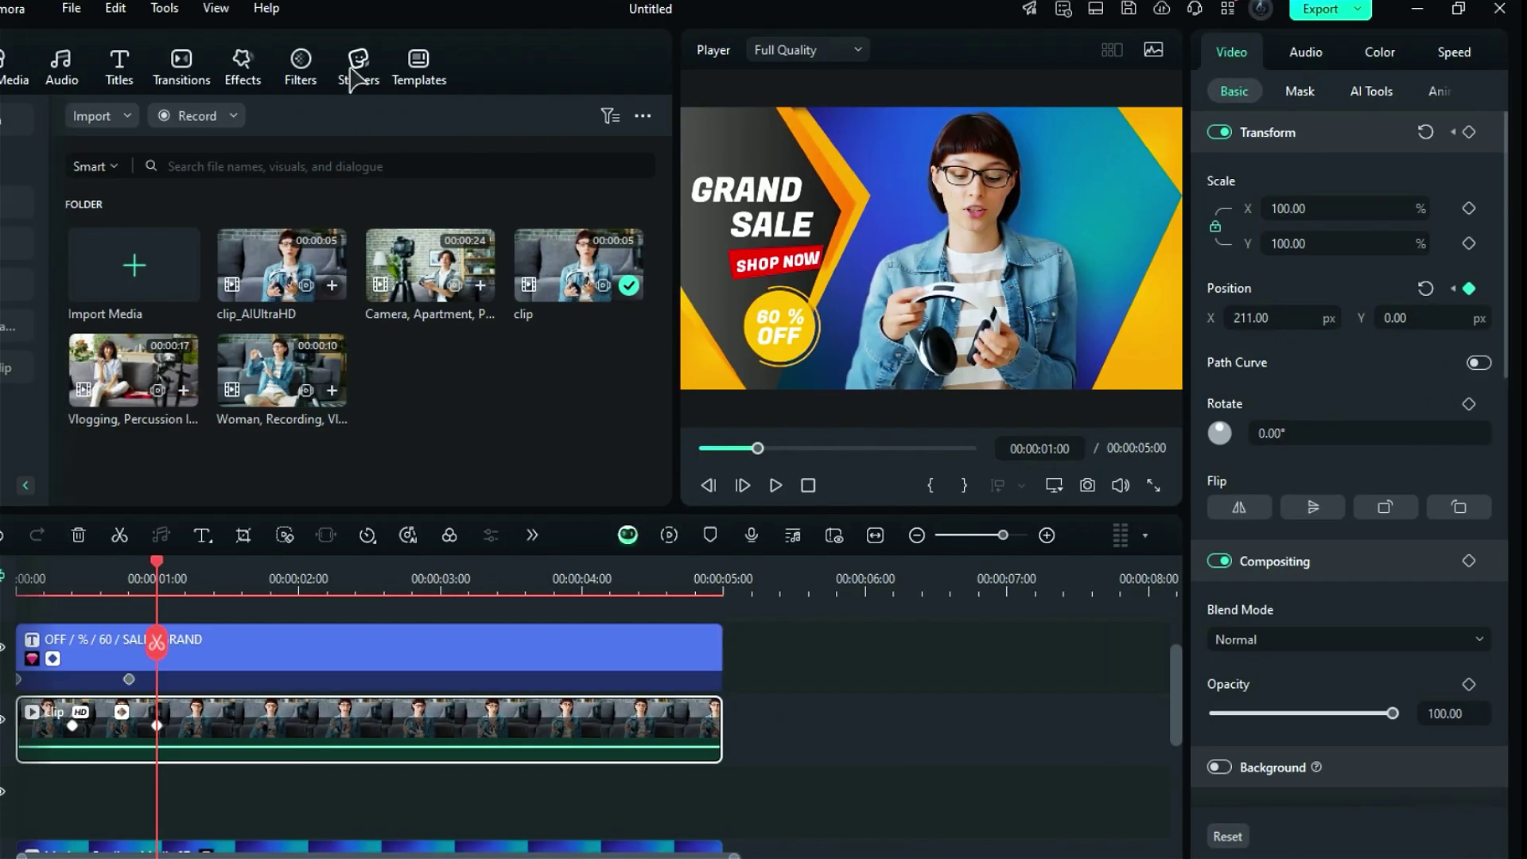
Search the sticker library for Black Friday stickers
{"action": "left_click", "coordinate": [355, 77]}
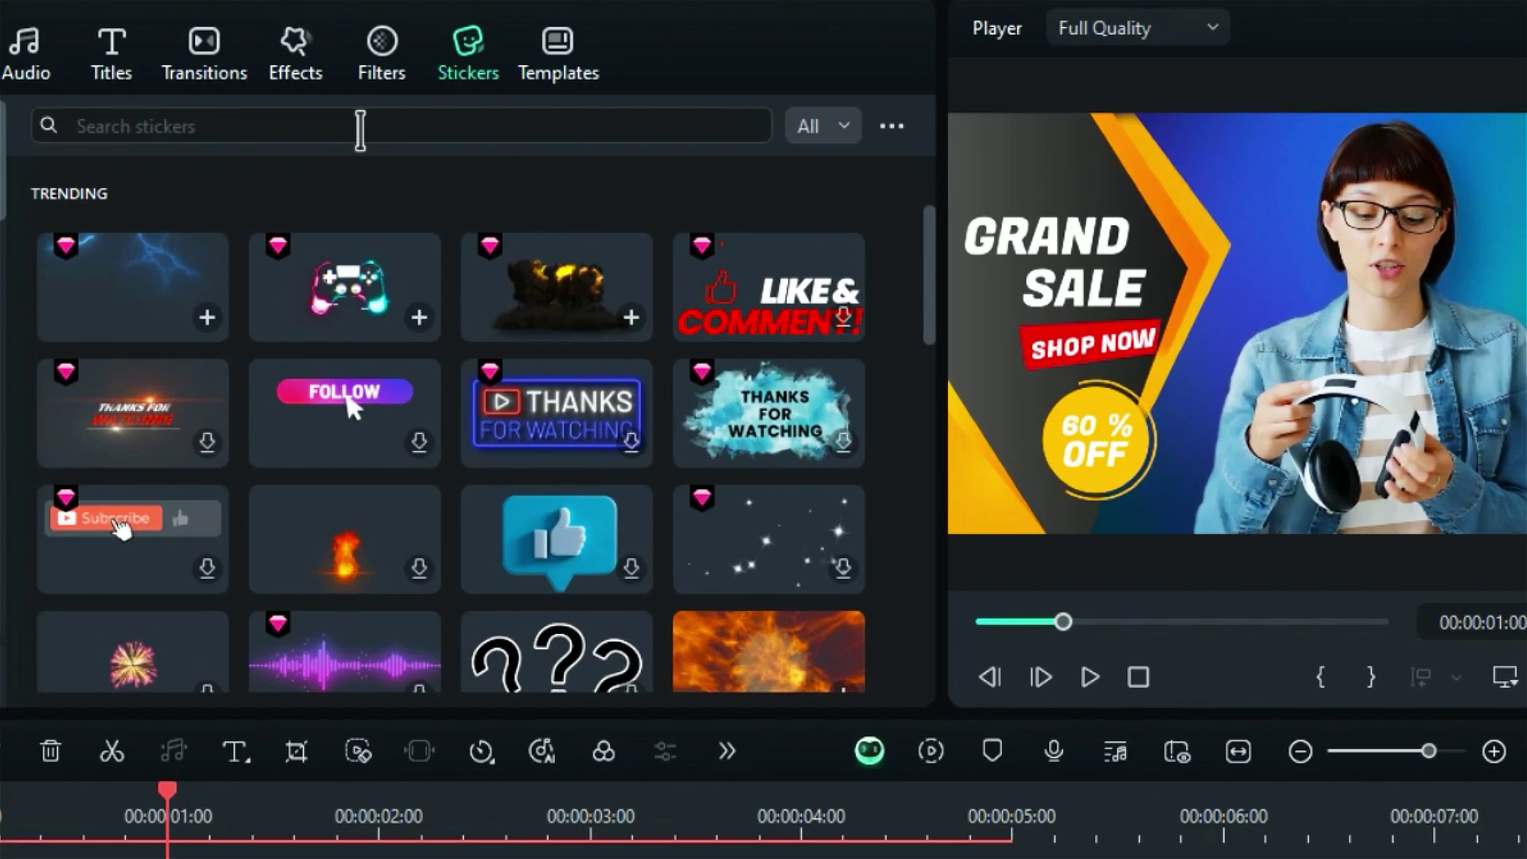
{"action": "left_click", "coordinate": [361, 127]}
{"action": "type", "text": "Black Friday"}
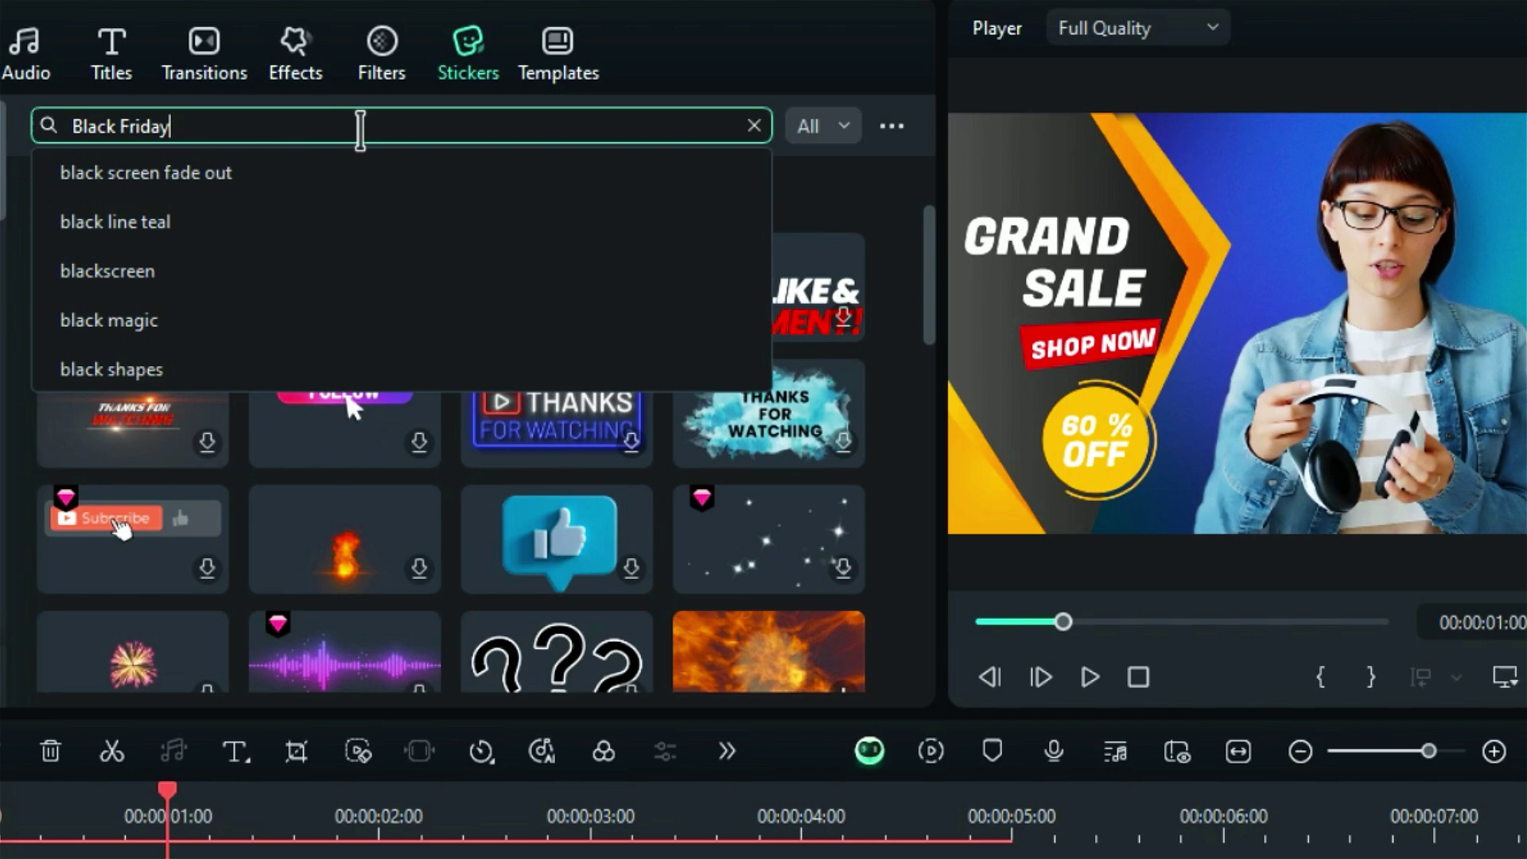
{"action": "key", "text": "Return"}
{"action": "left_click_drag", "start_coordinate": [926, 239], "coordinate": [1022, 441]}
Place the Black Friday text sticker on track 2, change its blend mode, and add SALE tags and Flash Sale stickers
{"action": "left_click_drag", "start_coordinate": [71, 571], "coordinate": [779, 858]}
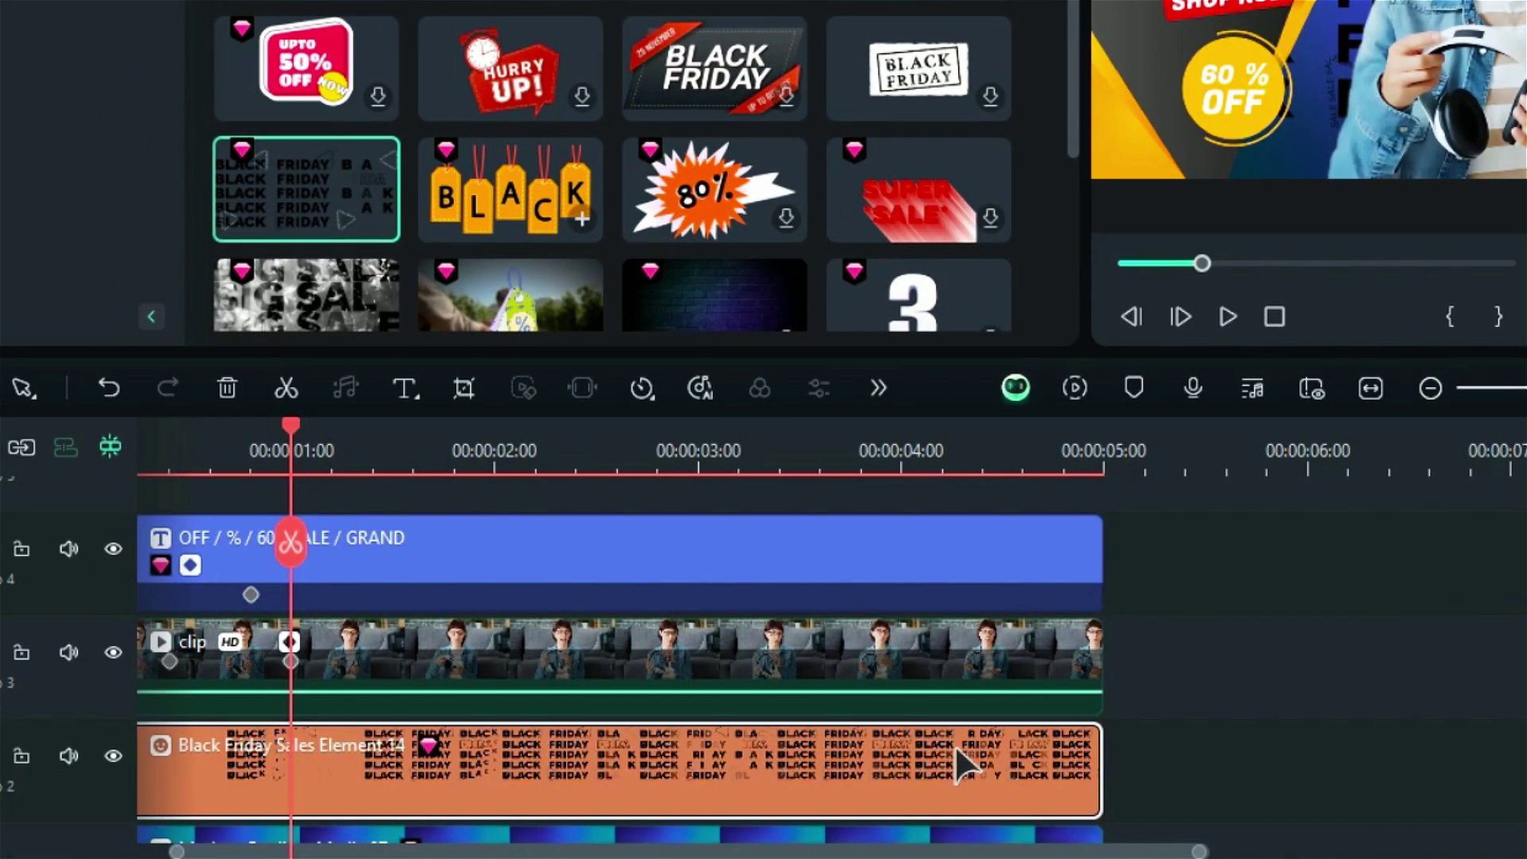
{"action": "left_click", "coordinate": [1494, 593]}
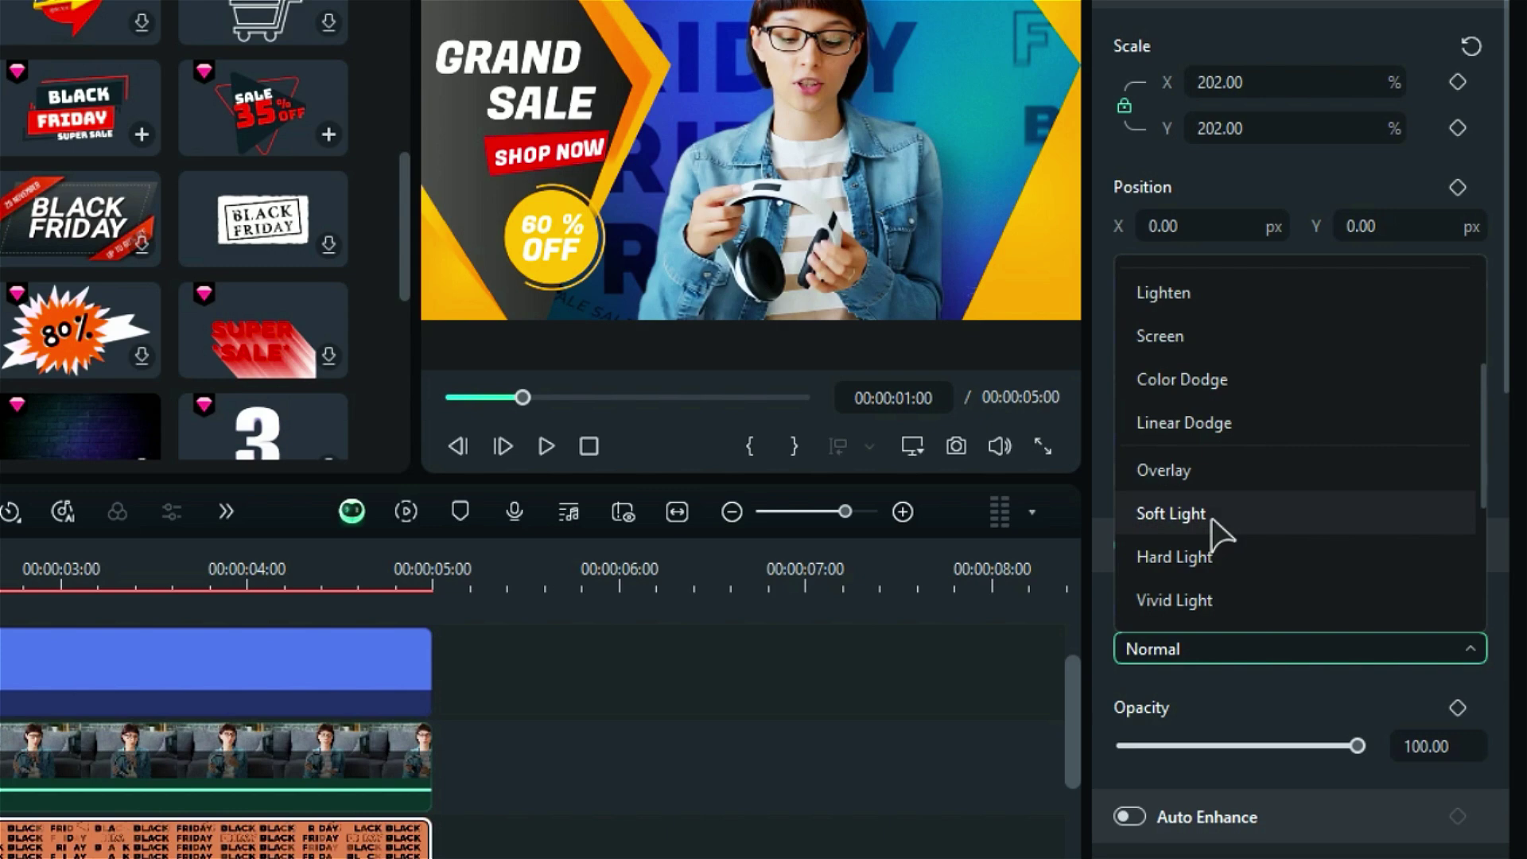
{"action": "scroll", "coordinate": [1204, 342], "scroll_direction": "down", "scroll_amount": 2}
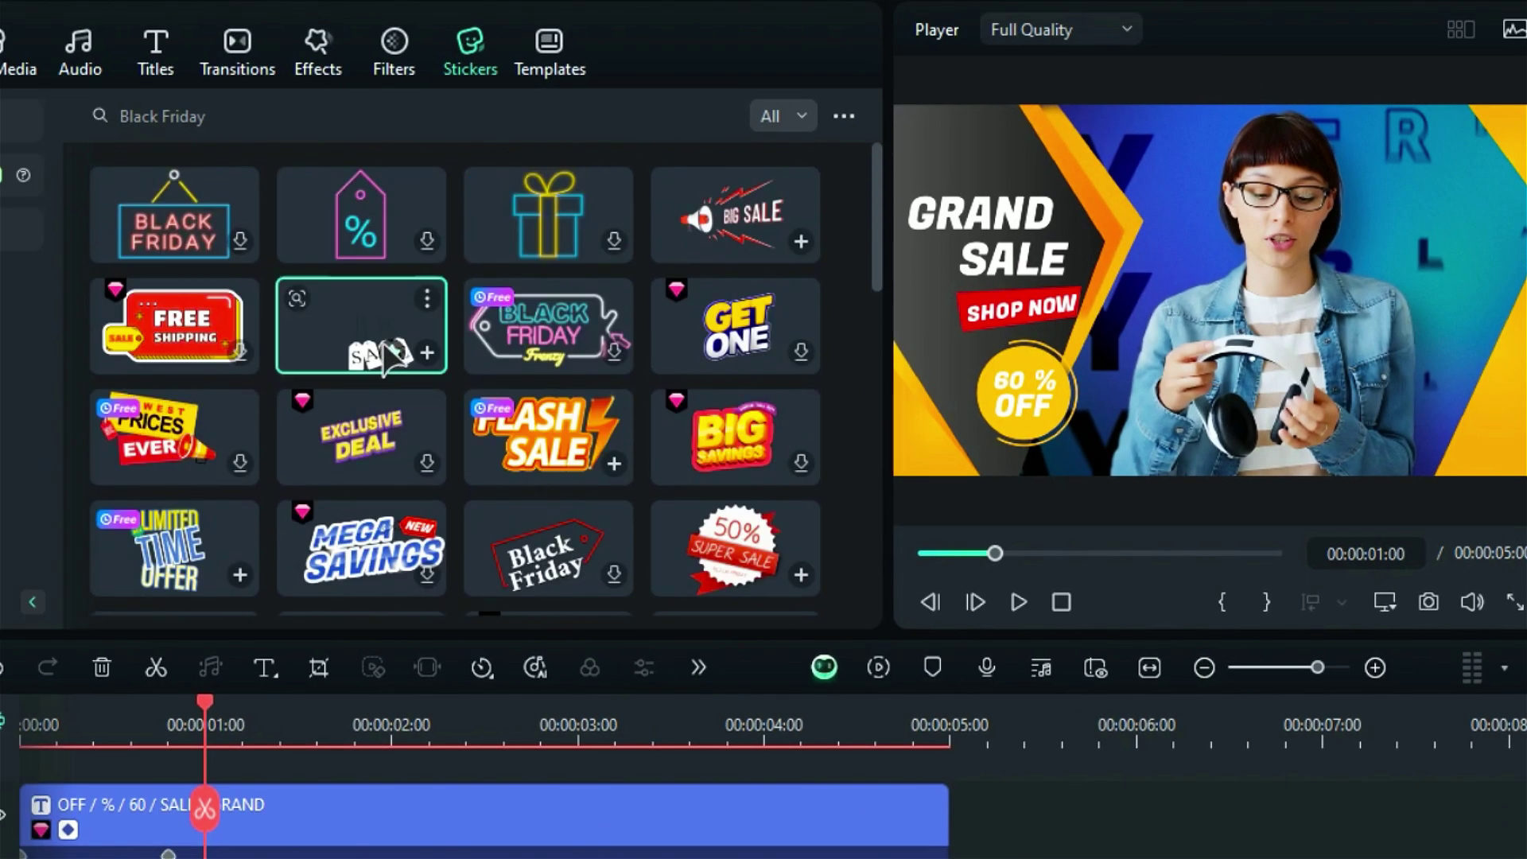
{"action": "left_click_drag", "start_coordinate": [382, 358], "coordinate": [127, 775]}
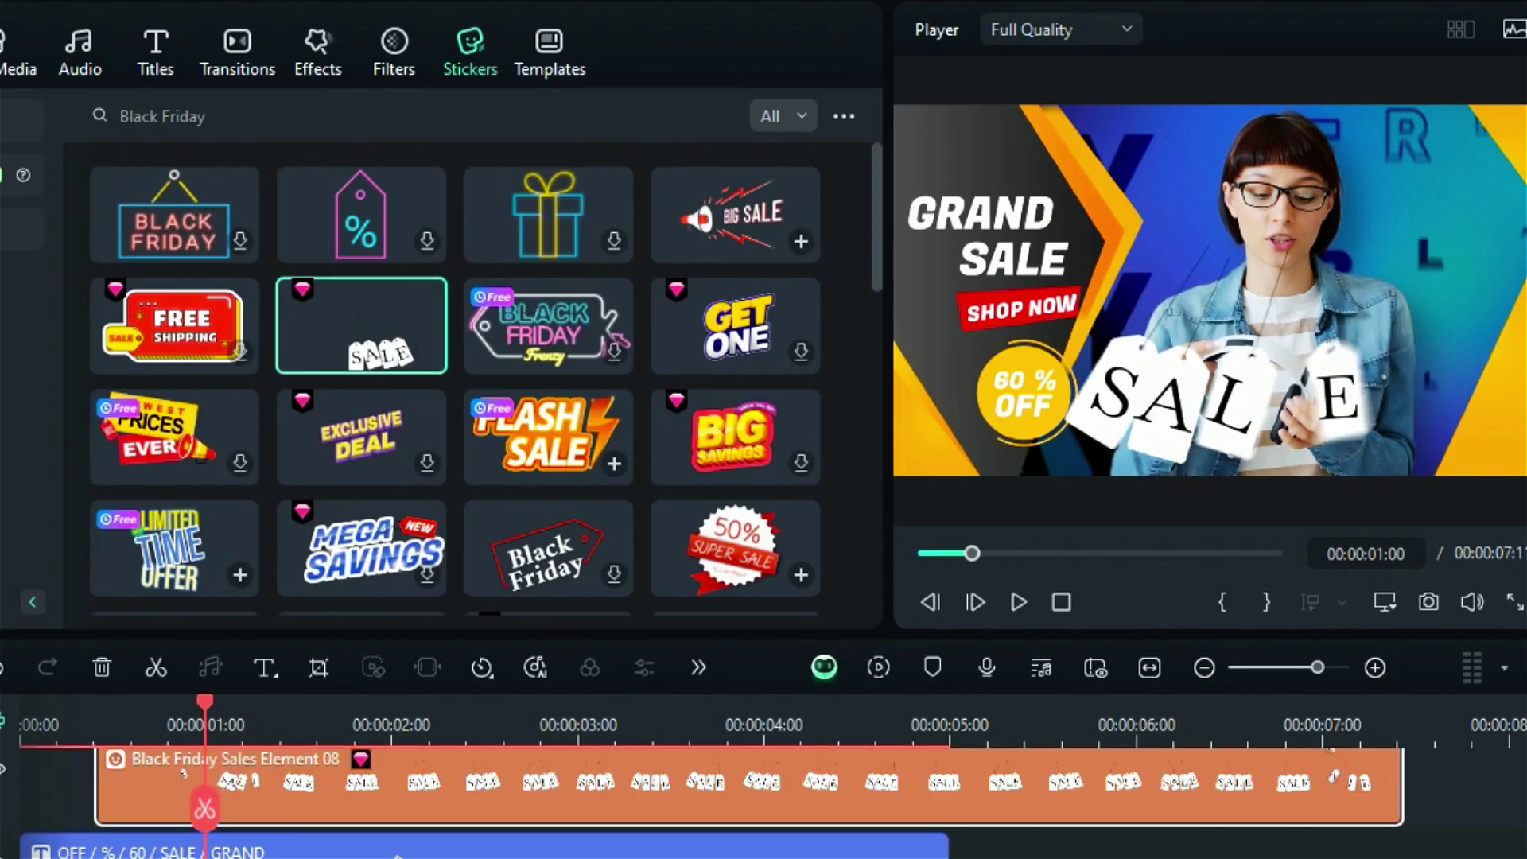
{"action": "left_click_drag", "start_coordinate": [515, 477], "coordinate": [120, 827]}
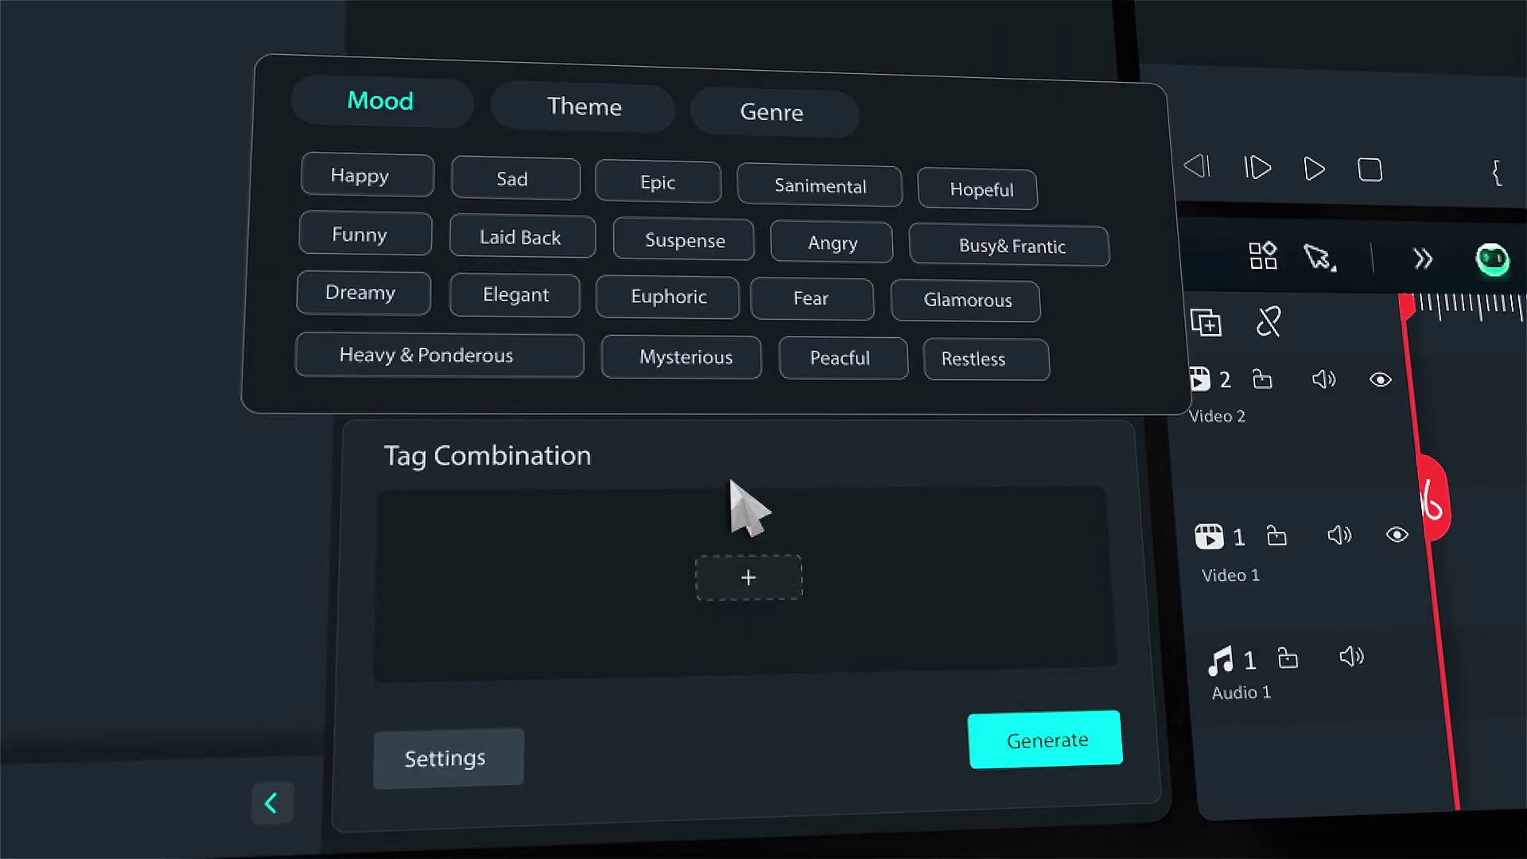
Generate background music from the video content with Smart BGM Generation, Epic mood chosen
{"action": "left_click", "coordinate": [654, 185]}
{"action": "left_click", "coordinate": [583, 112]}
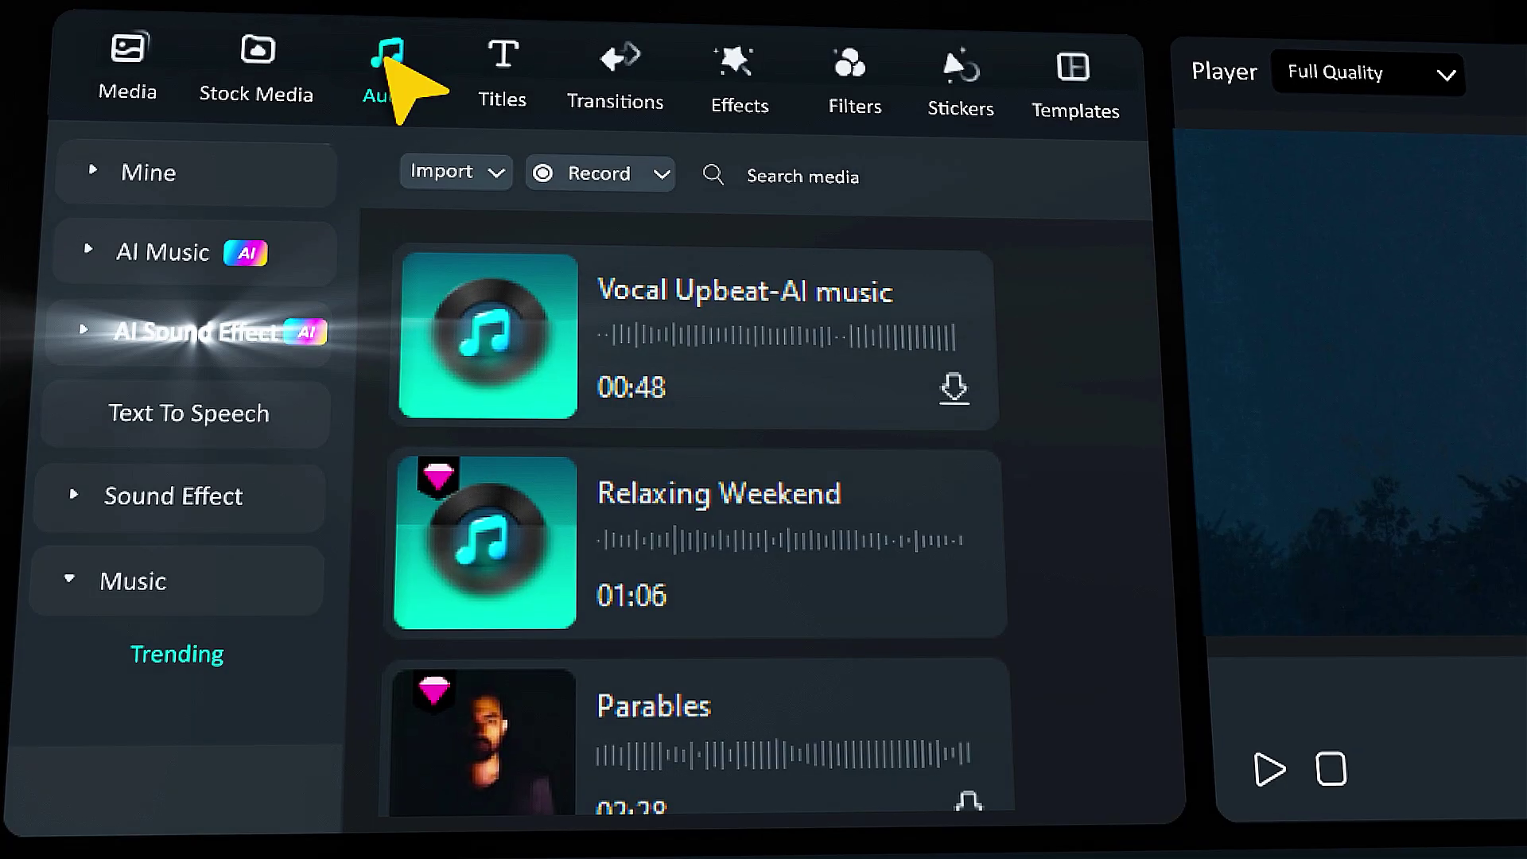
{"action": "left_click", "coordinate": [219, 359]}
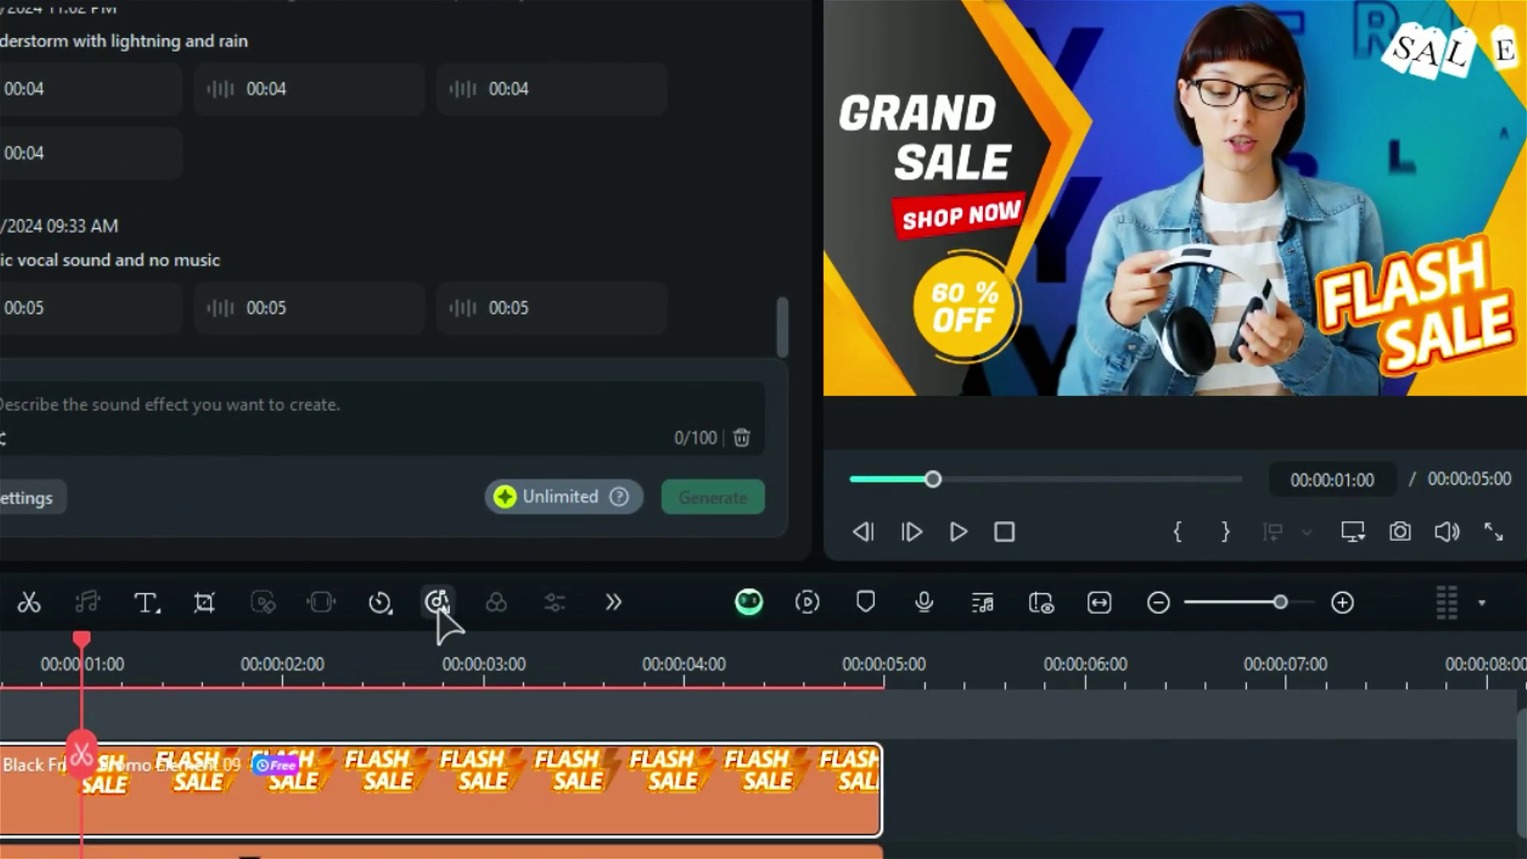
{"action": "left_click", "coordinate": [436, 602]}
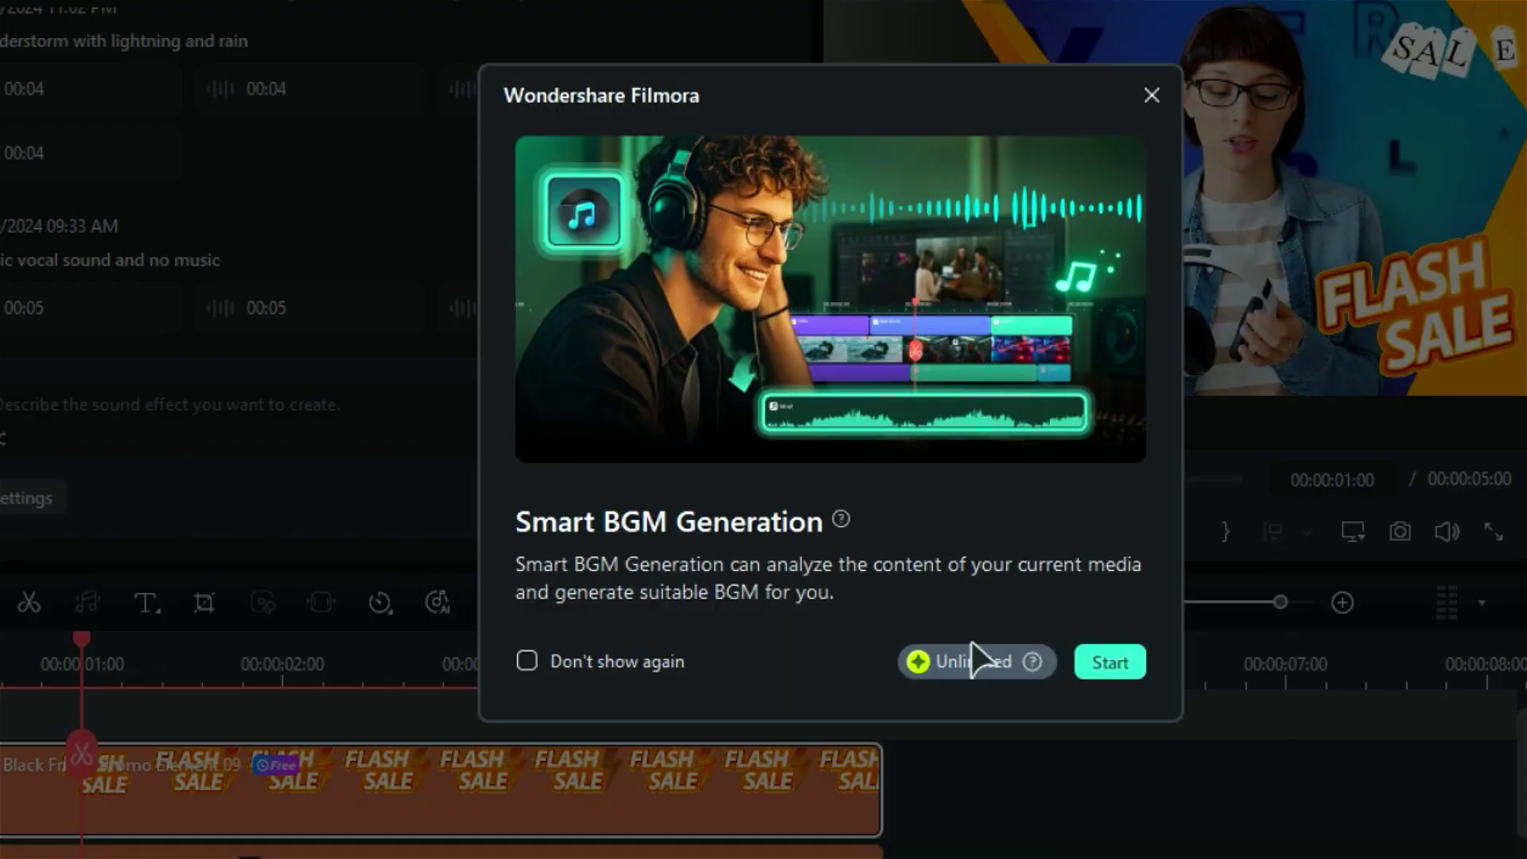
{"action": "left_click", "coordinate": [1140, 668]}
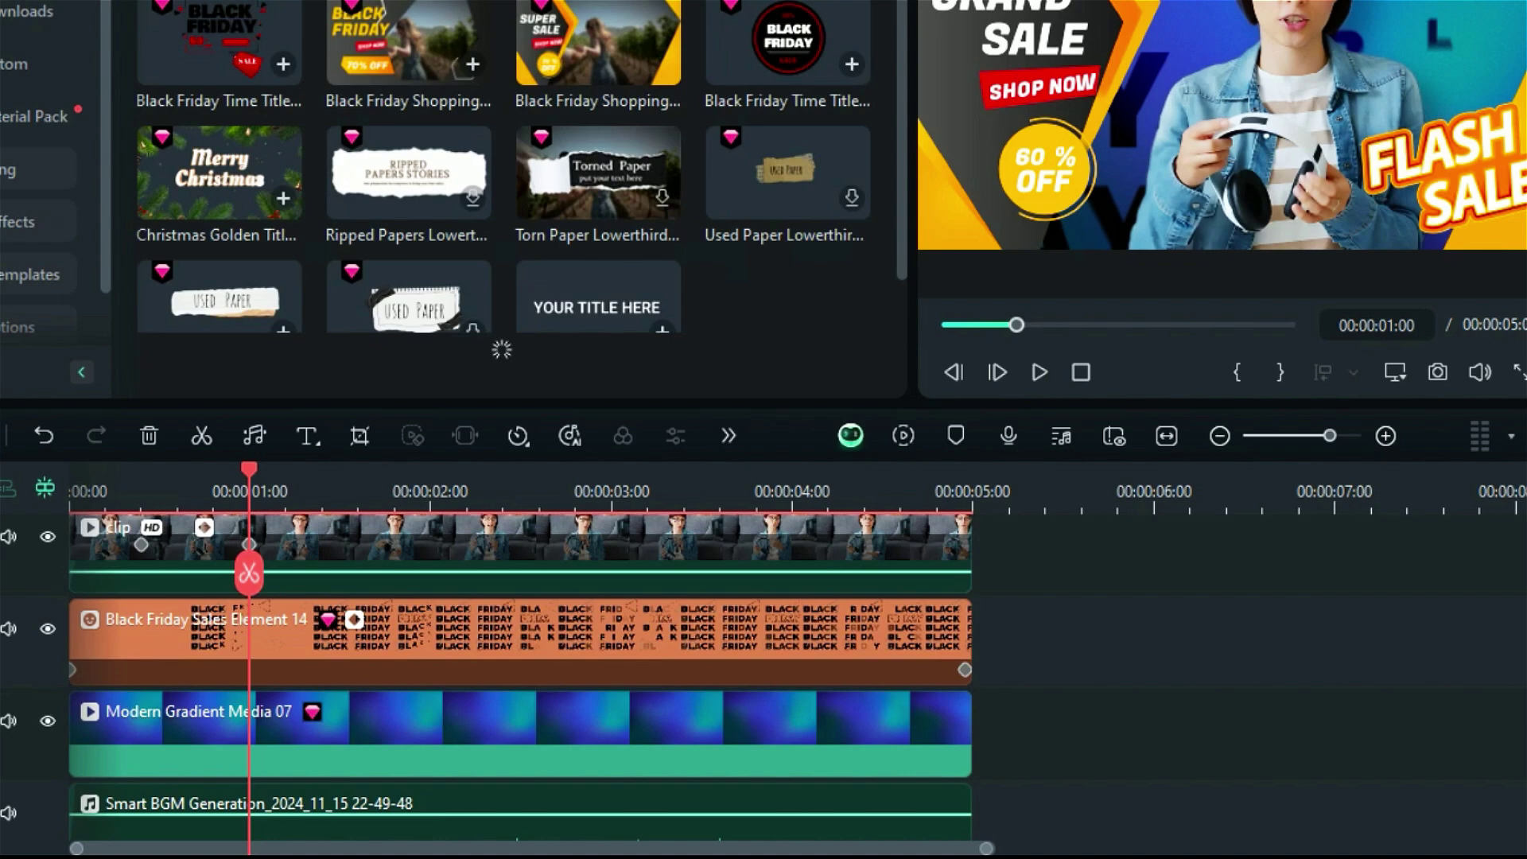
Convert the sale announcement text clip into a Text-to-Speech voiceover
{"action": "left_click", "coordinate": [1022, 628]}
{"action": "scroll", "coordinate": [1009, 716], "scroll_direction": "down", "scroll_amount": 2}
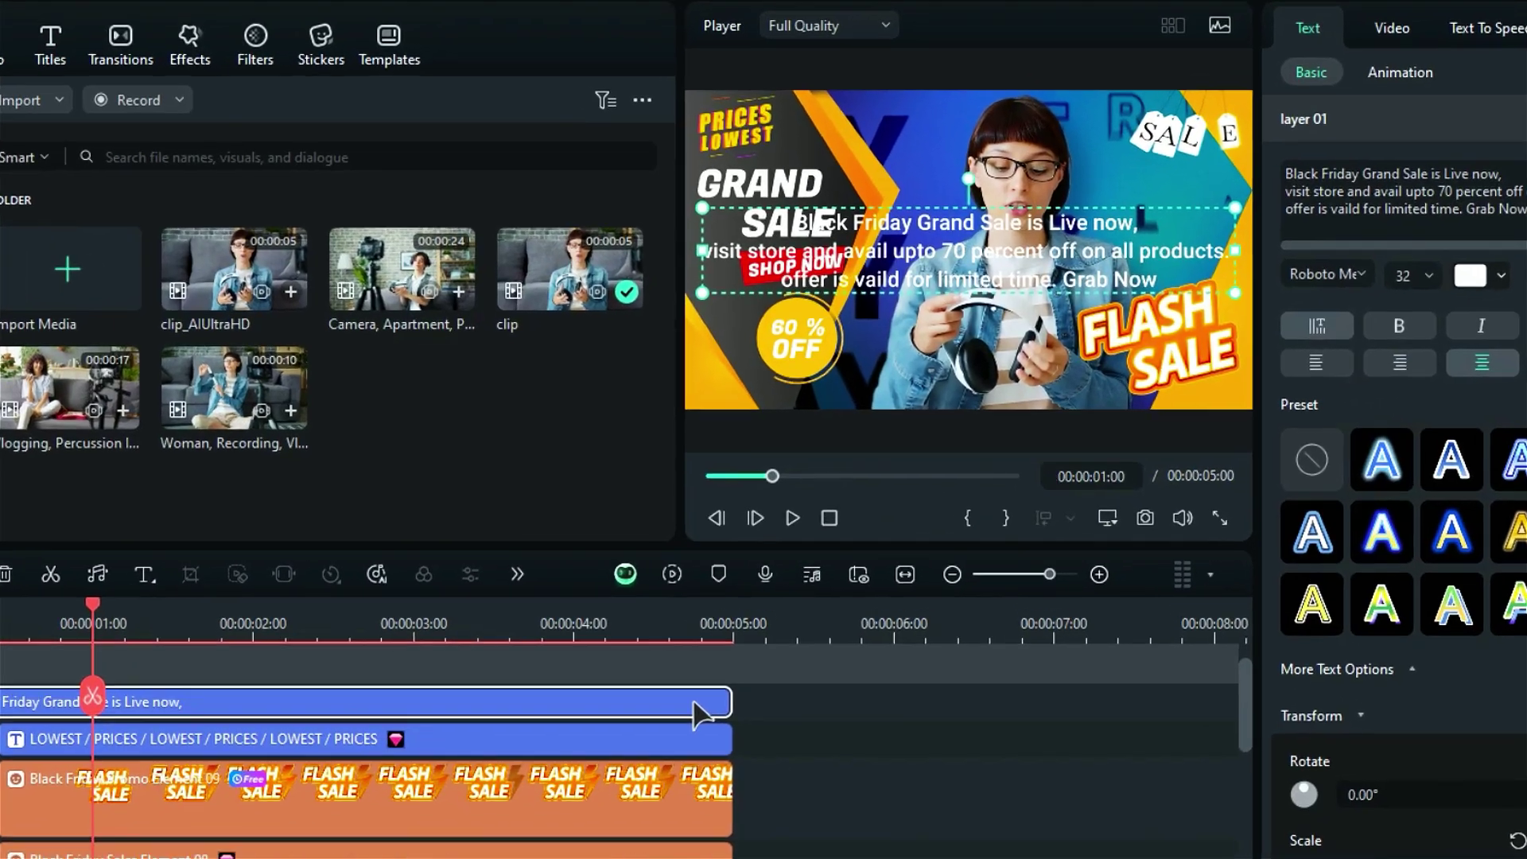
{"action": "right_click", "coordinate": [693, 698]}
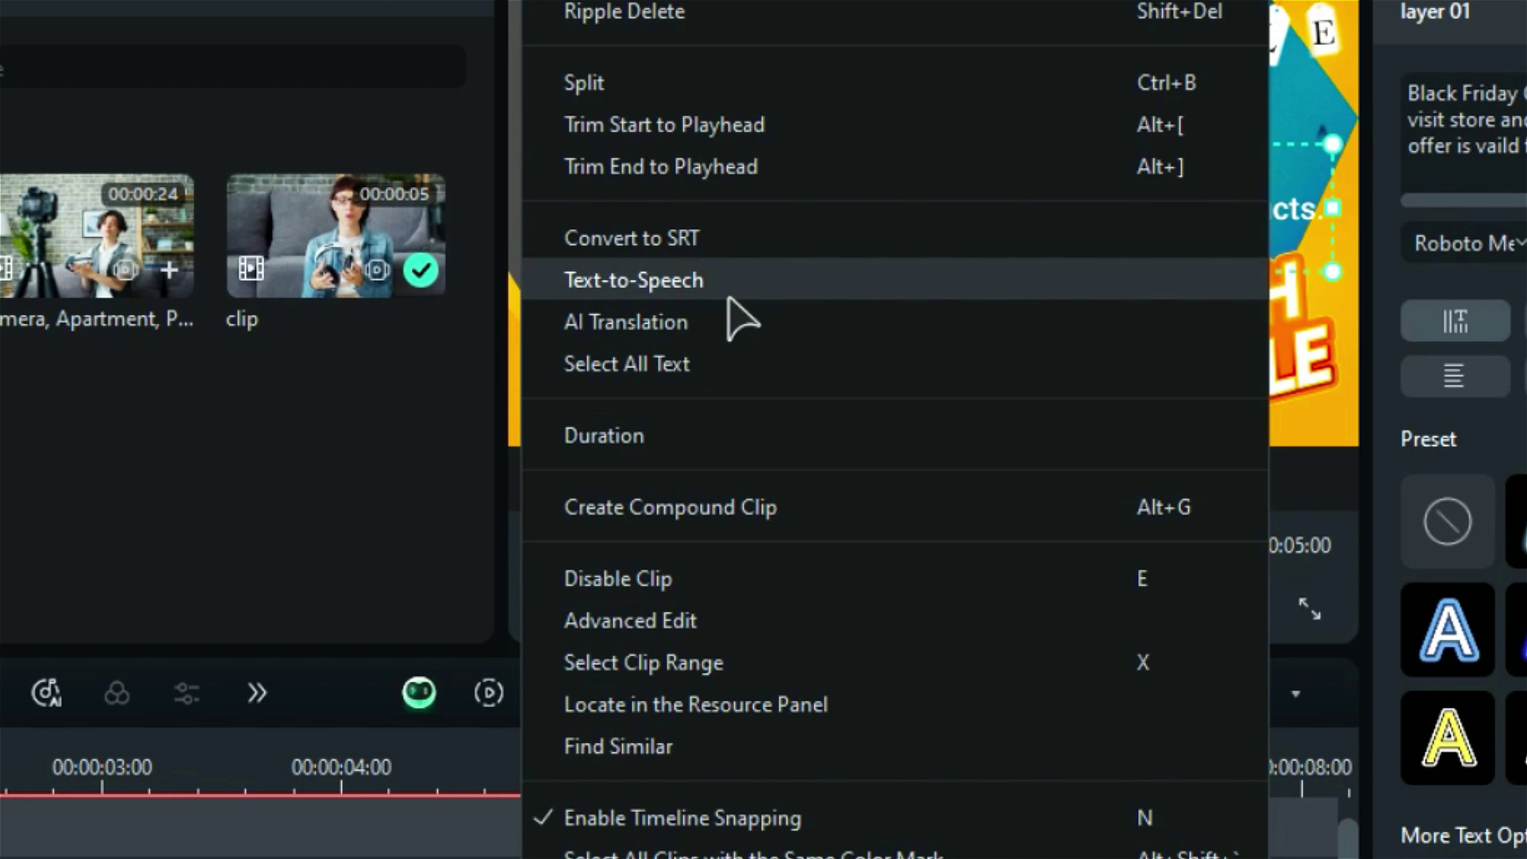
{"action": "left_click", "coordinate": [727, 299]}
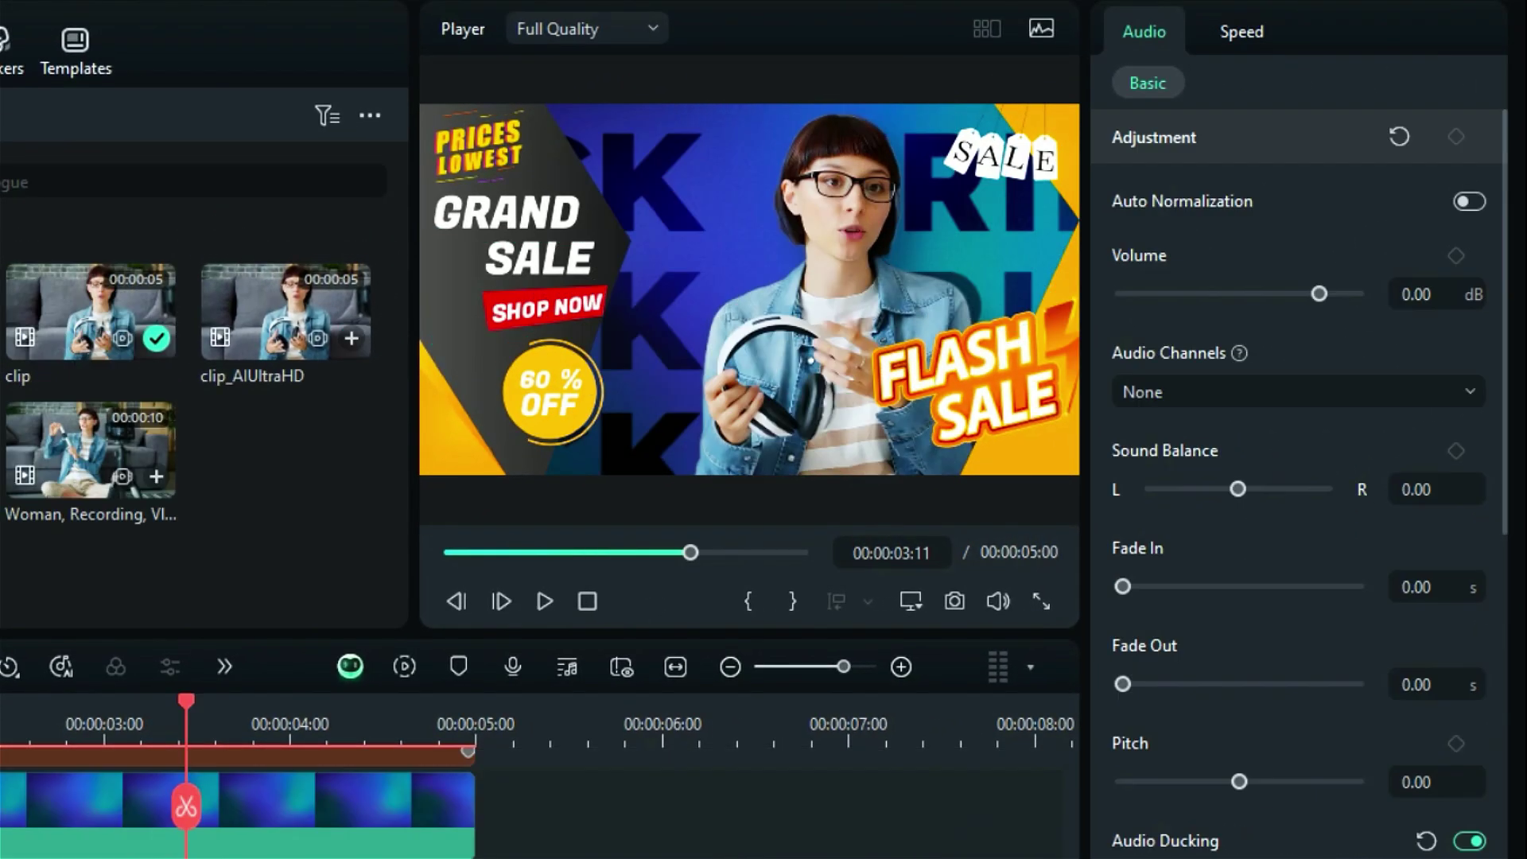
Transcribe the voiceover with Speech-to-Text into caption titles starting 'Black Friday Grand Sale is live now.'
{"action": "right_click", "coordinate": [271, 819]}
{"action": "left_click", "coordinate": [517, 412]}
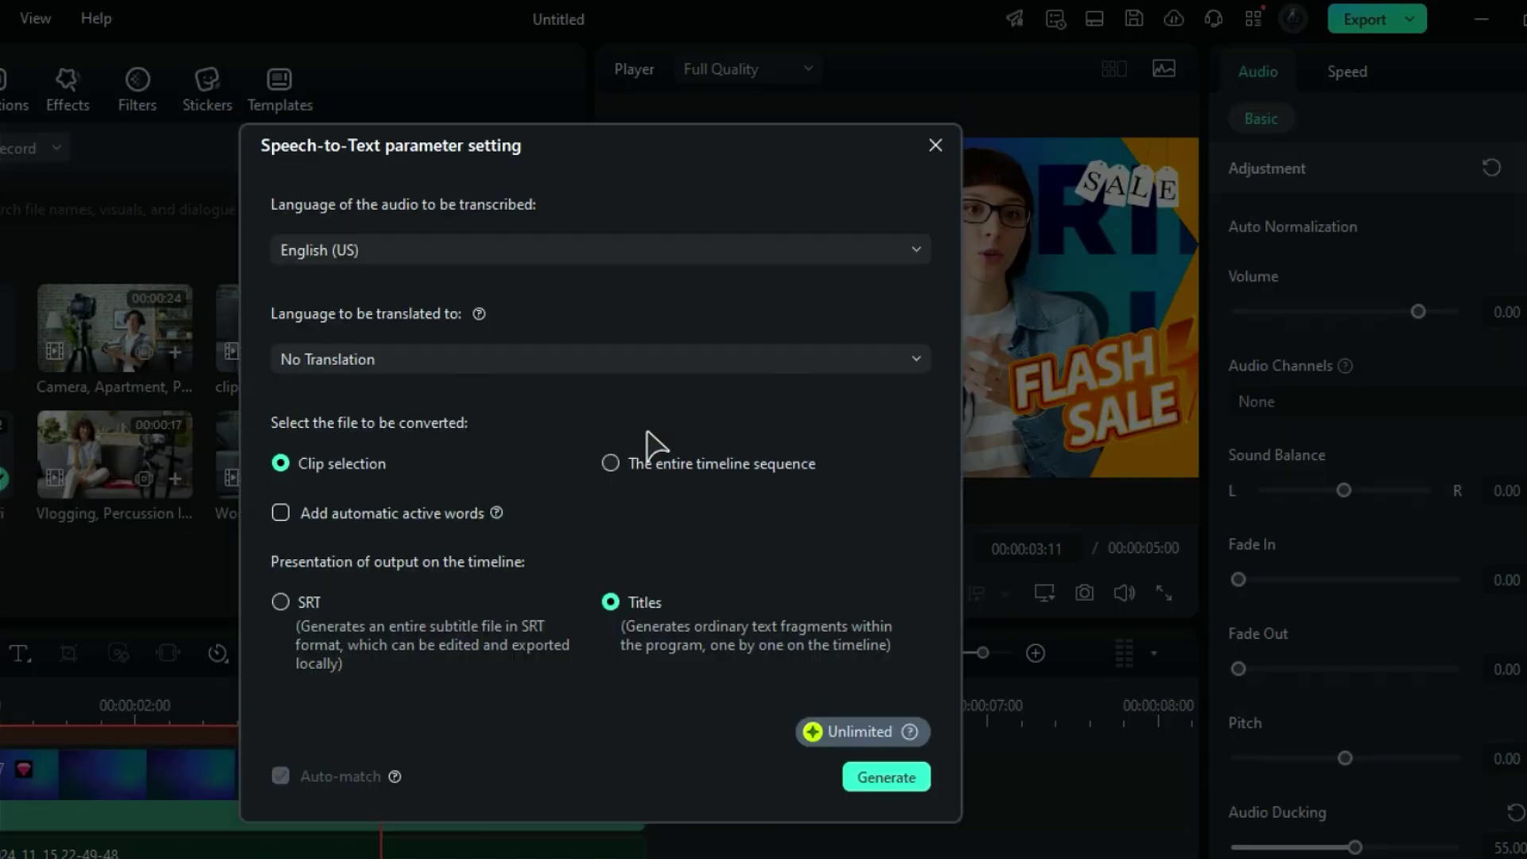
{"action": "left_click", "coordinate": [886, 778]}
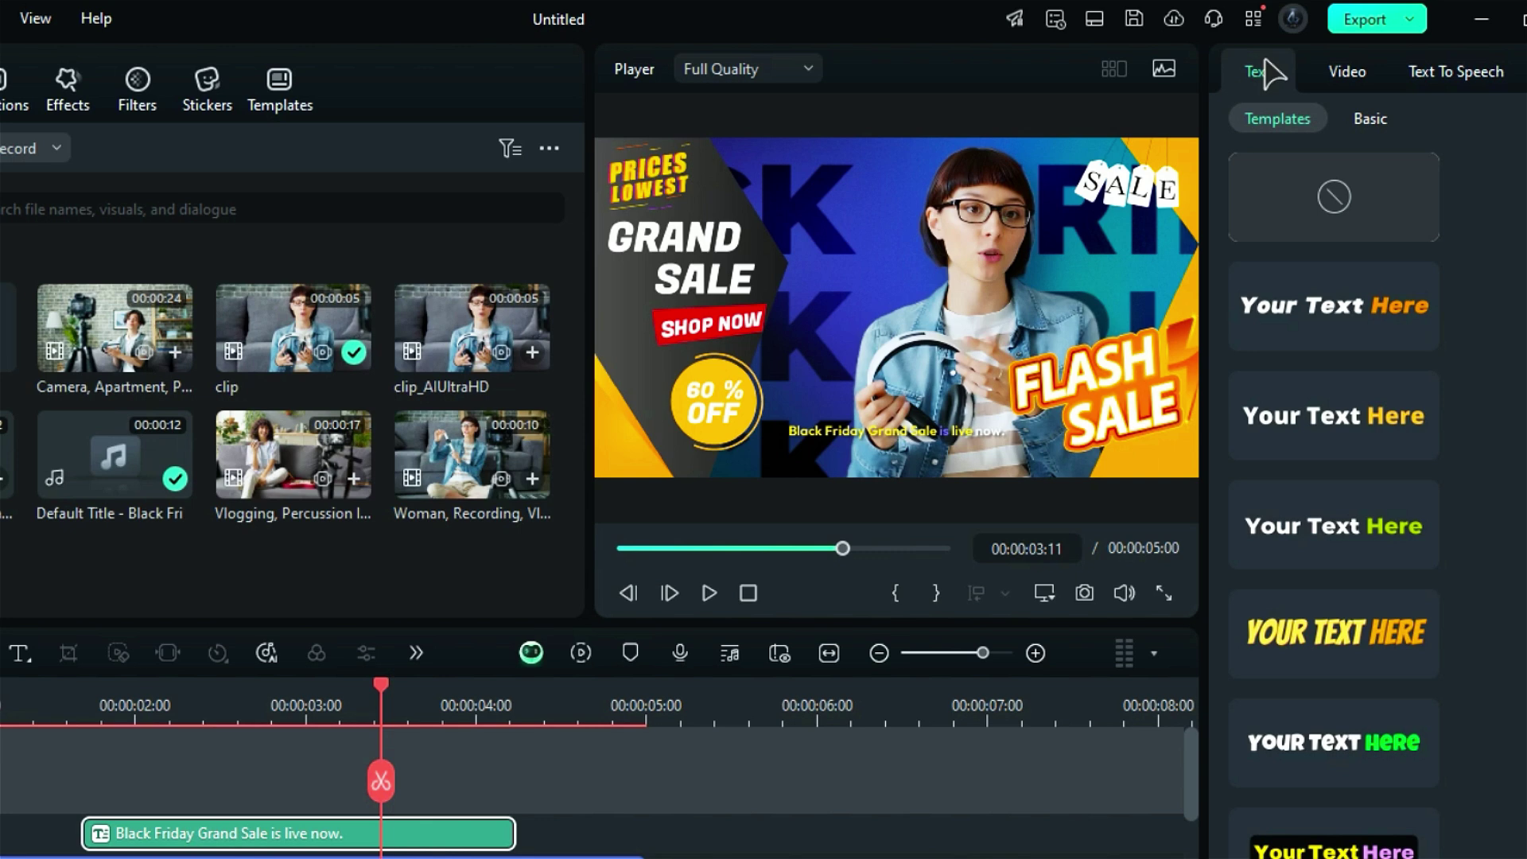
{"action": "scroll", "coordinate": [1316, 302], "scroll_direction": "down", "scroll_amount": 10}
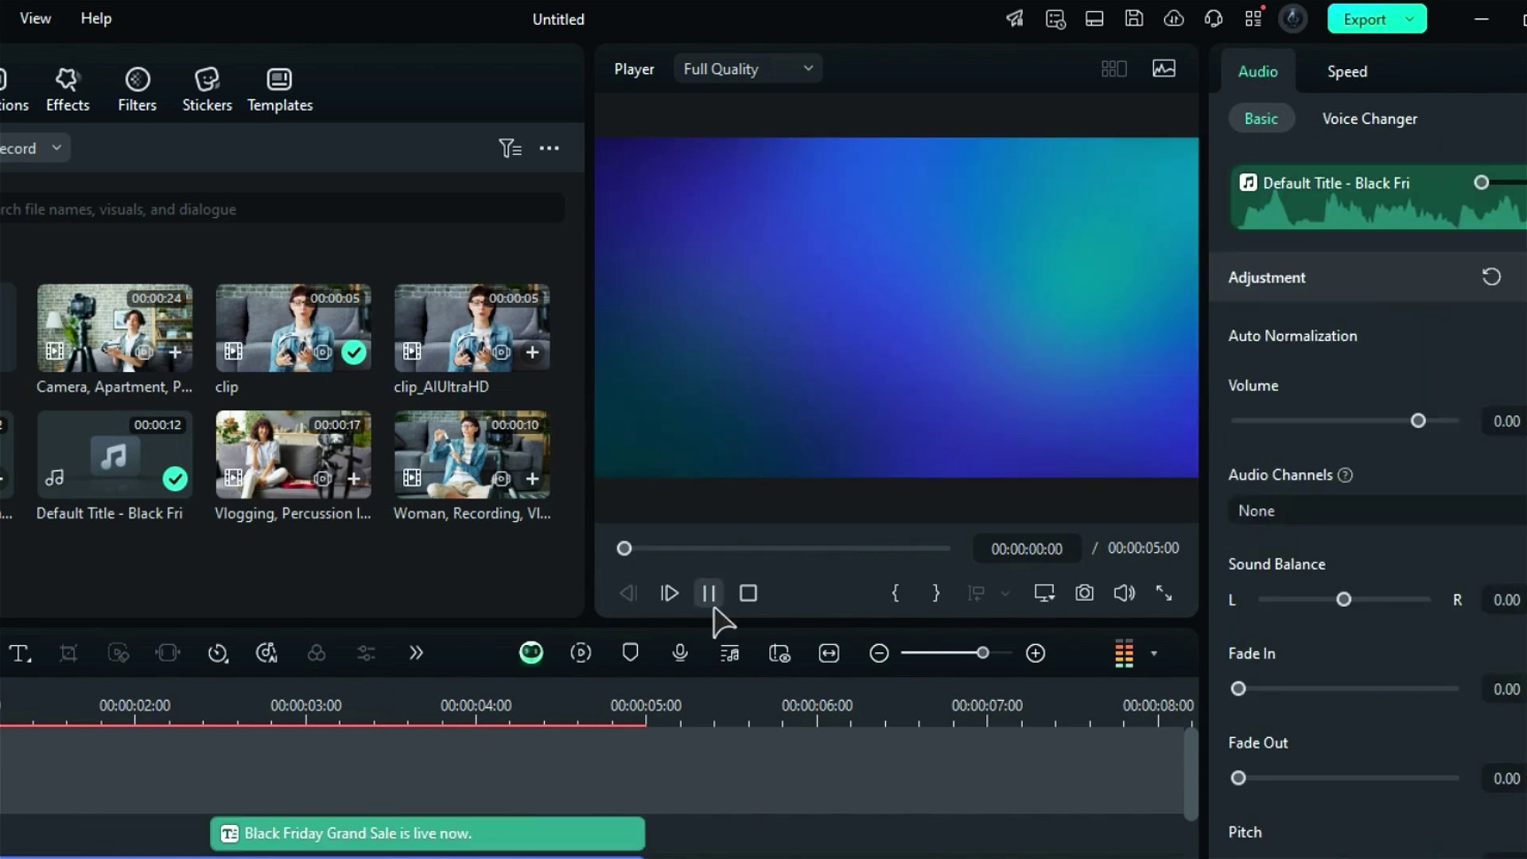